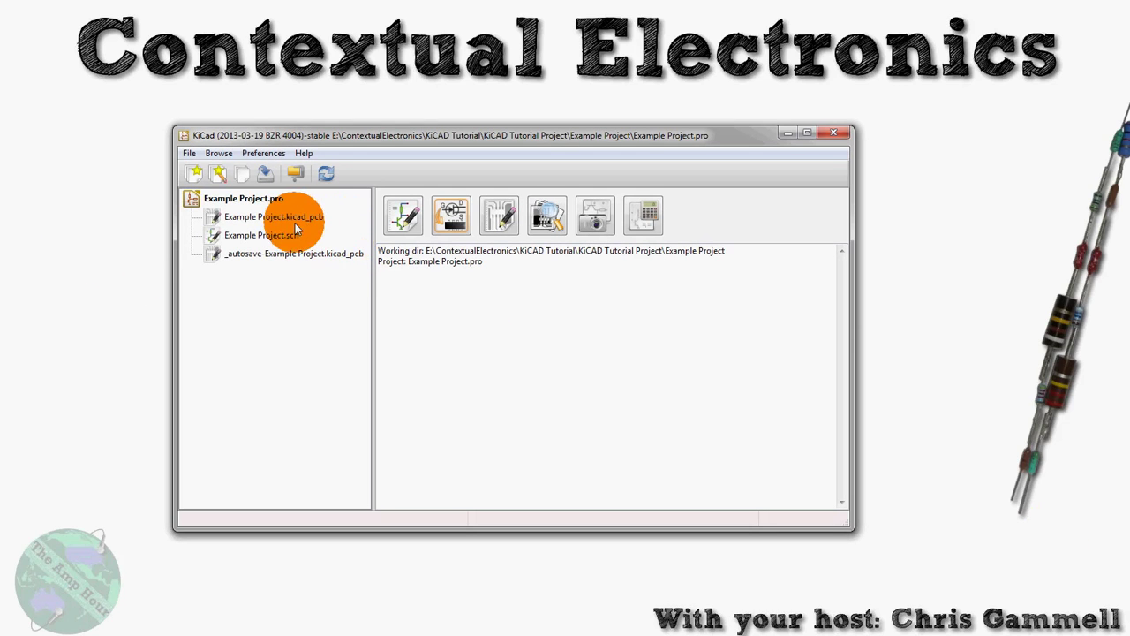
Open Example Project.kicad_pcb in the Pcbnew PCB editor from the project manager.
{"action": "left_click", "coordinate": [500, 217]}
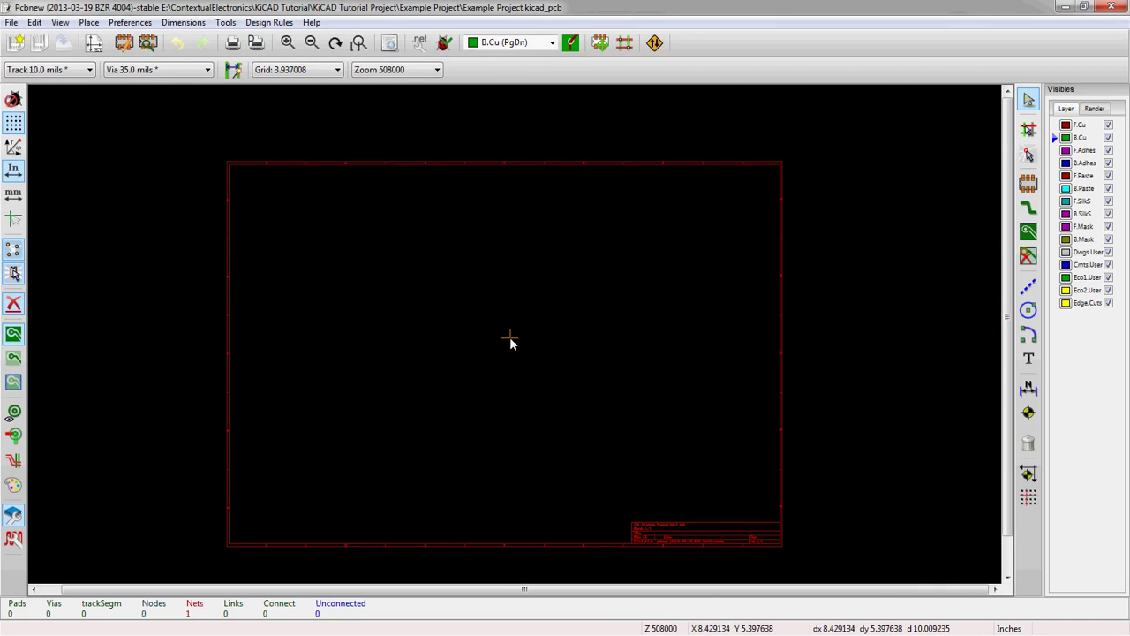
{"action": "scroll", "coordinate": [513, 338], "scroll_direction": "up", "scroll_amount": 1}
{"action": "scroll", "coordinate": [521, 331], "scroll_direction": "down", "scroll_amount": 1}
{"action": "scroll", "coordinate": [521, 332], "scroll_direction": "up", "scroll_amount": 1}
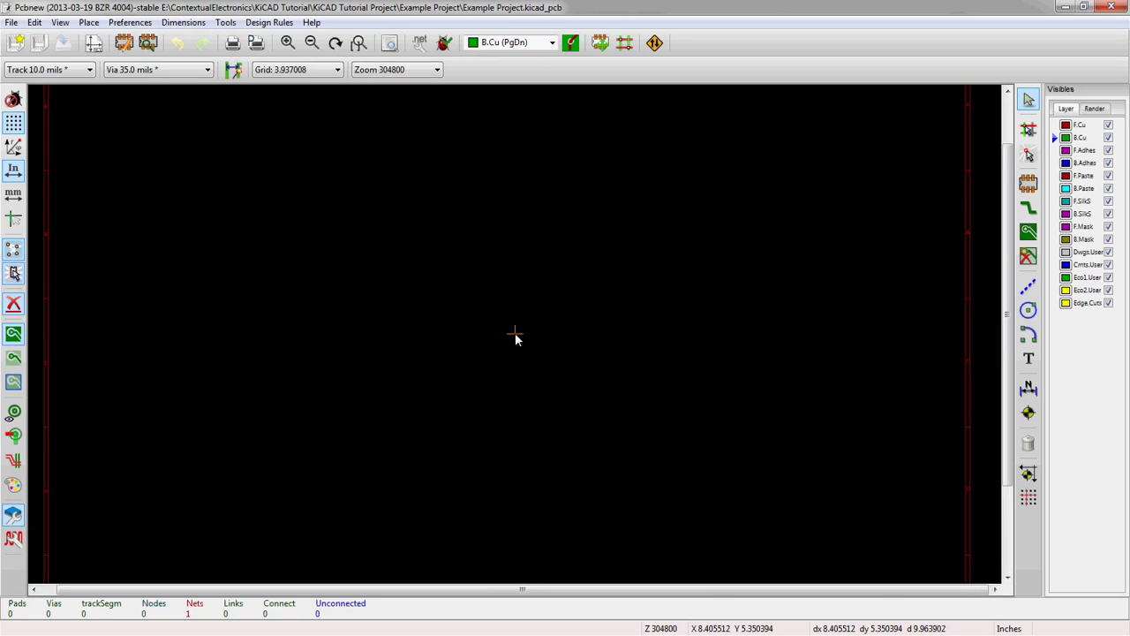
{"action": "scroll", "coordinate": [518, 336], "scroll_direction": "down", "scroll_amount": 1}
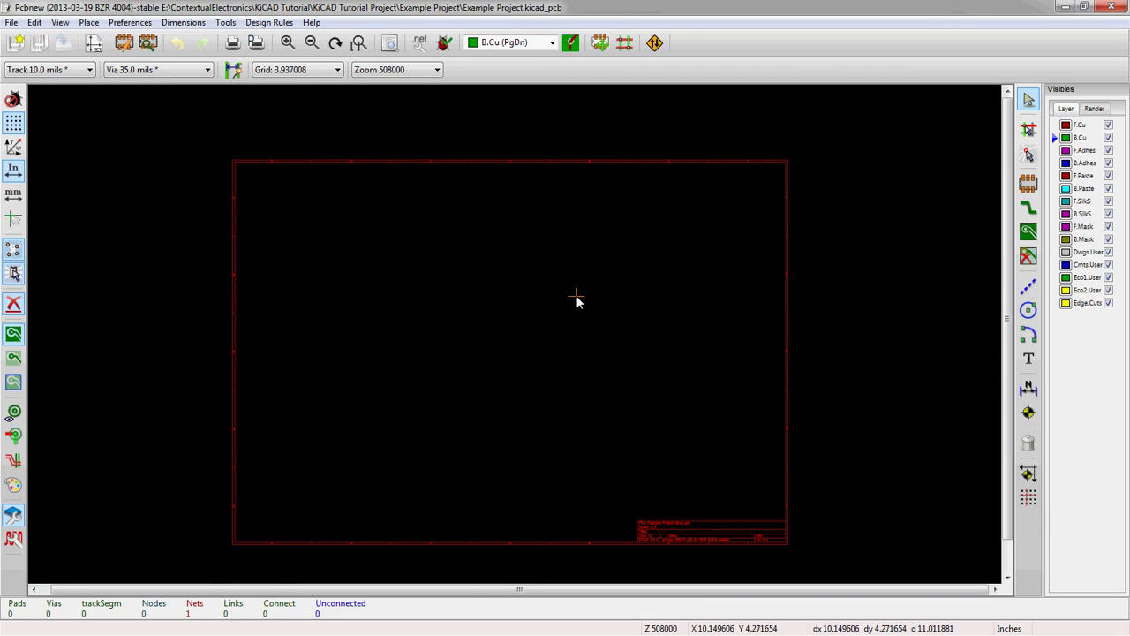
{"action": "scroll", "coordinate": [576, 297], "scroll_direction": "up", "scroll_amount": 1}
{"action": "scroll", "coordinate": [674, 358], "scroll_direction": "down", "scroll_amount": 1}
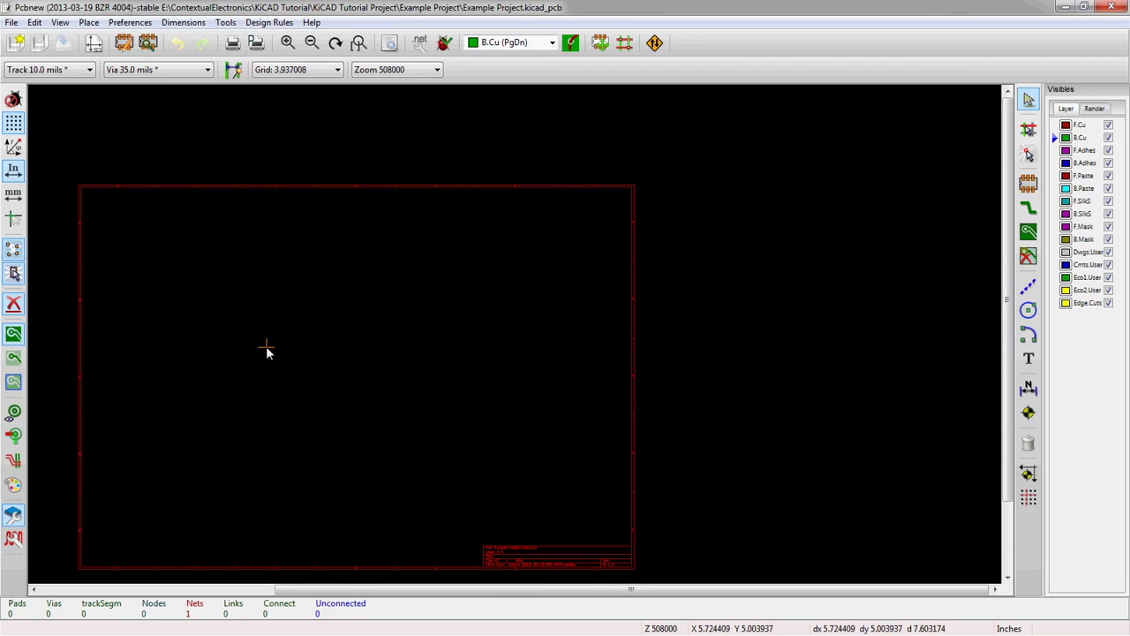
{"action": "scroll", "coordinate": [267, 347], "scroll_direction": "up", "scroll_amount": 1}
{"action": "scroll", "coordinate": [515, 338], "scroll_direction": "down", "scroll_amount": 1}
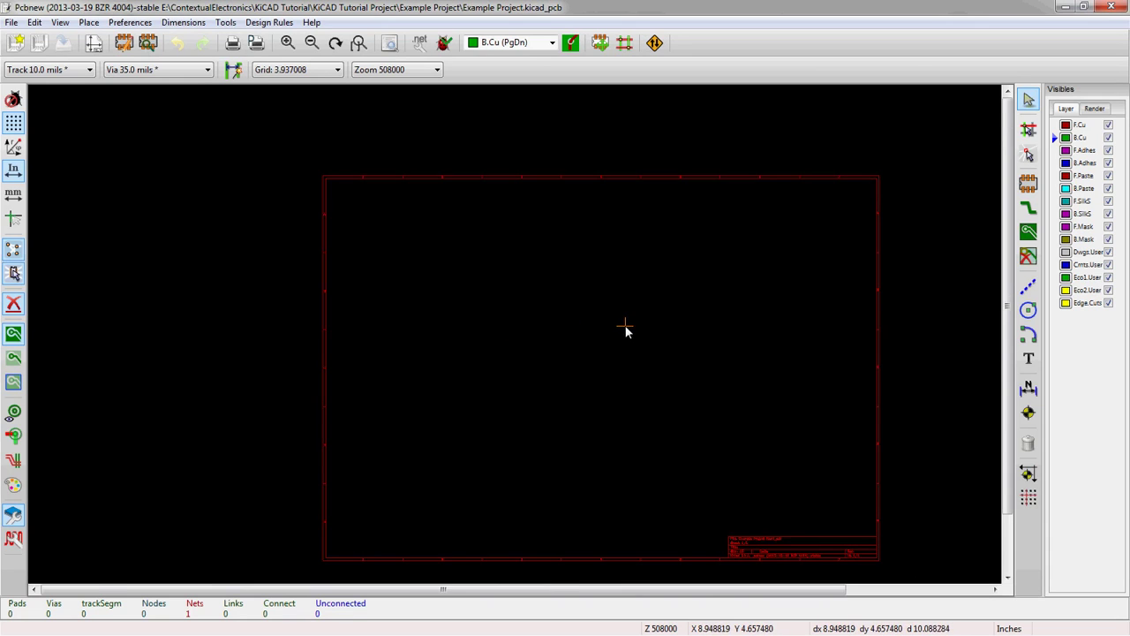
{"action": "scroll", "coordinate": [625, 327], "scroll_direction": "up", "scroll_amount": 1}
{"action": "scroll", "coordinate": [510, 340], "scroll_direction": "up", "scroll_amount": 1}
Change the canvas grid from 3.9 mils to 10.0 mils (0.2540 mm).
{"action": "right_click", "coordinate": [379, 329]}
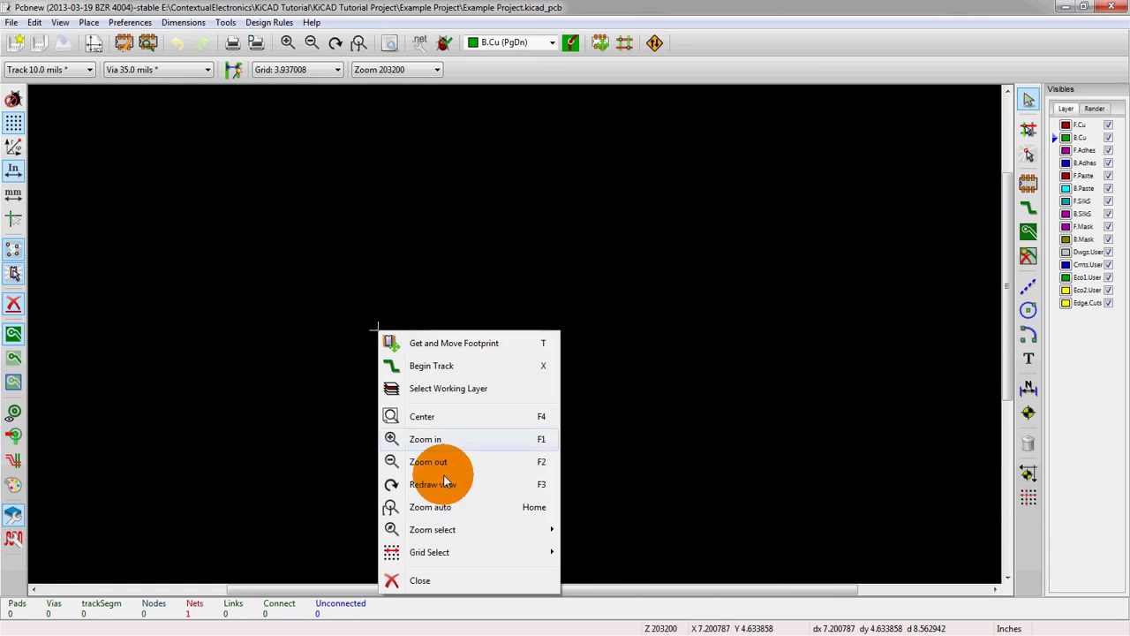
{"action": "mouse_move", "coordinate": [446, 549]}
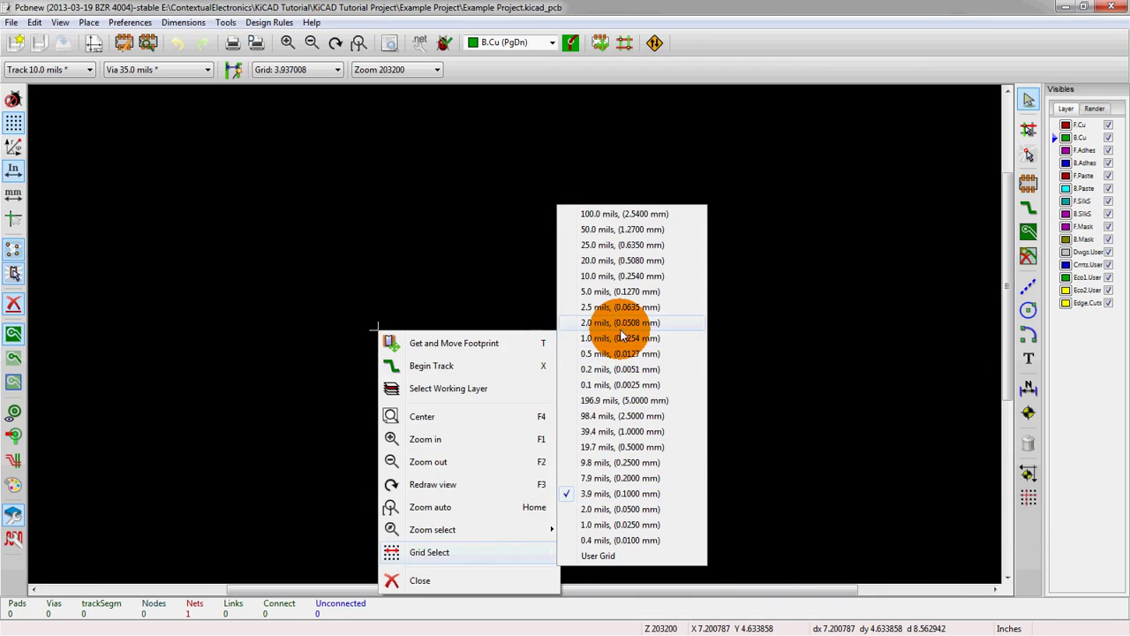
{"action": "left_click", "coordinate": [608, 277]}
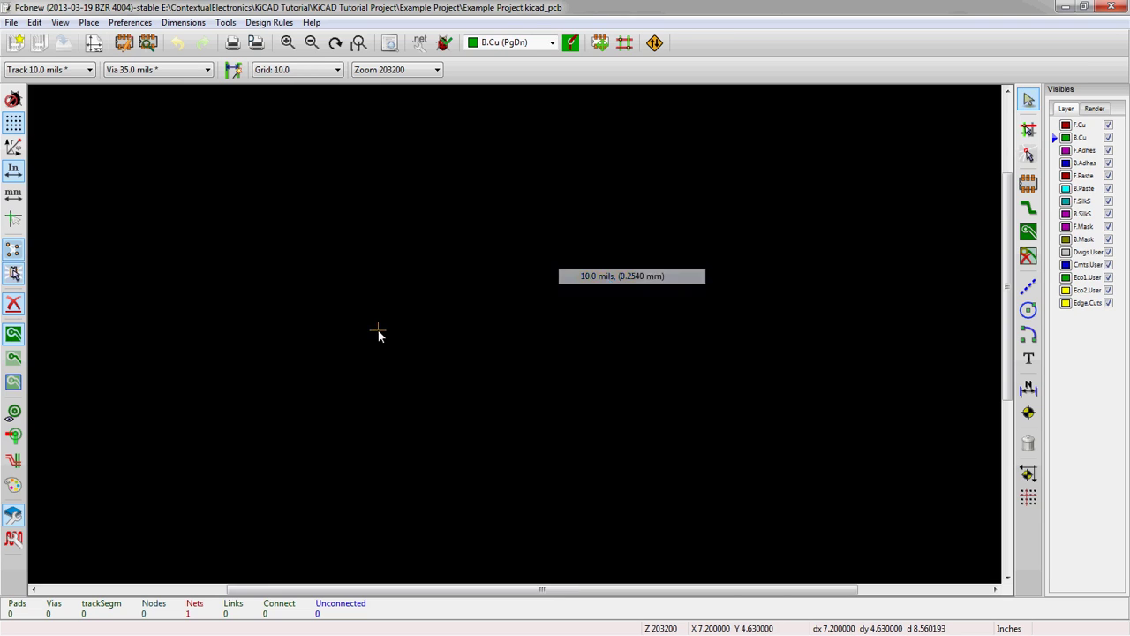
{"action": "scroll", "coordinate": [524, 341], "scroll_direction": "down", "scroll_amount": 2}
{"action": "scroll", "coordinate": [358, 347], "scroll_direction": "down", "scroll_amount": 1}
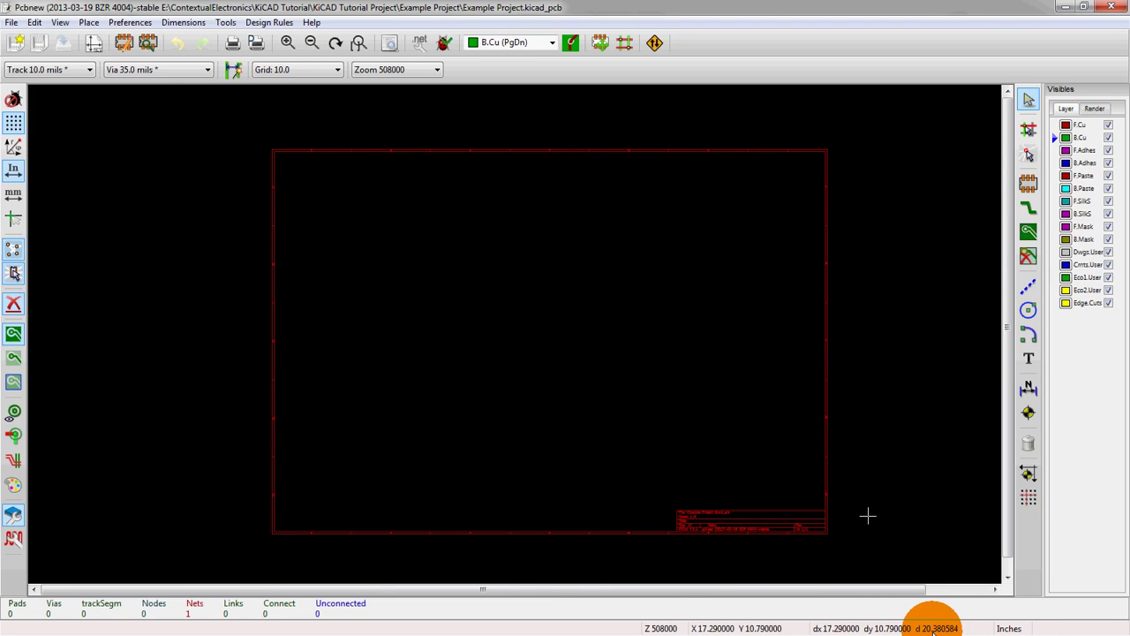
{"action": "scroll", "coordinate": [618, 488], "scroll_direction": "up", "scroll_amount": 2}
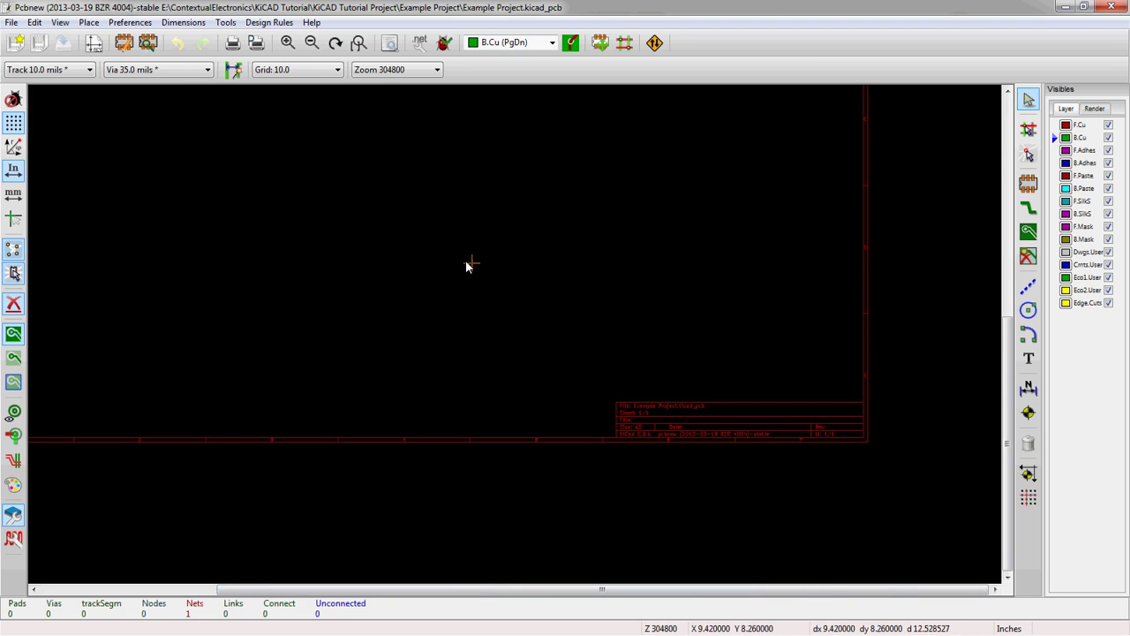
{"action": "scroll", "coordinate": [494, 309], "scroll_direction": "up", "scroll_amount": 1}
{"action": "scroll", "coordinate": [515, 337], "scroll_direction": "up", "scroll_amount": 4}
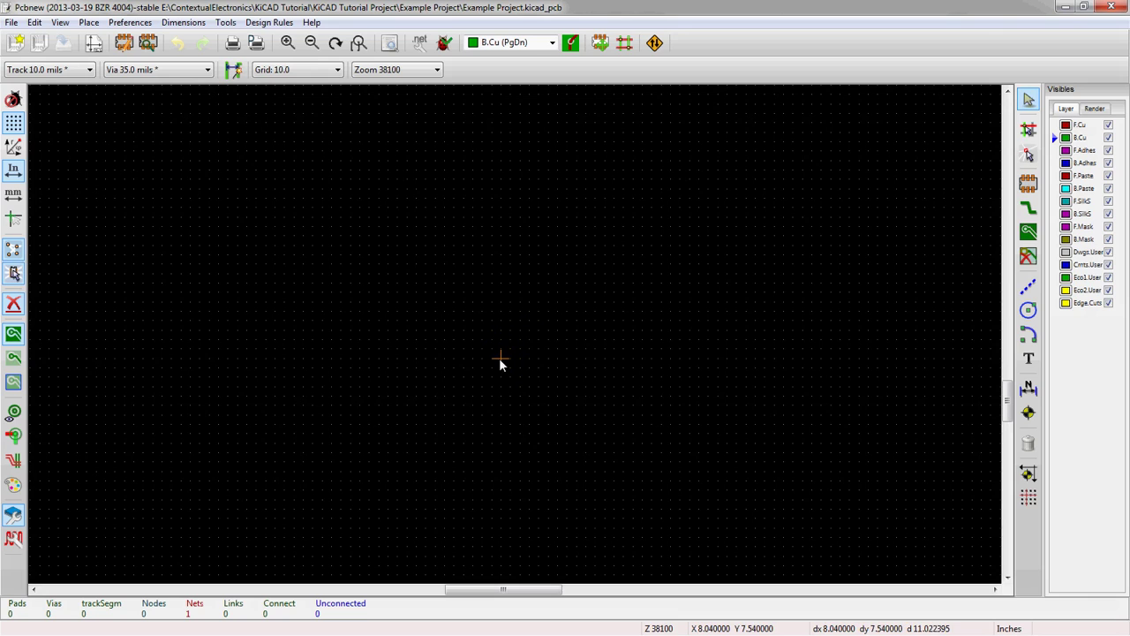
{"action": "scroll", "coordinate": [516, 337], "scroll_direction": "down", "scroll_amount": 2}
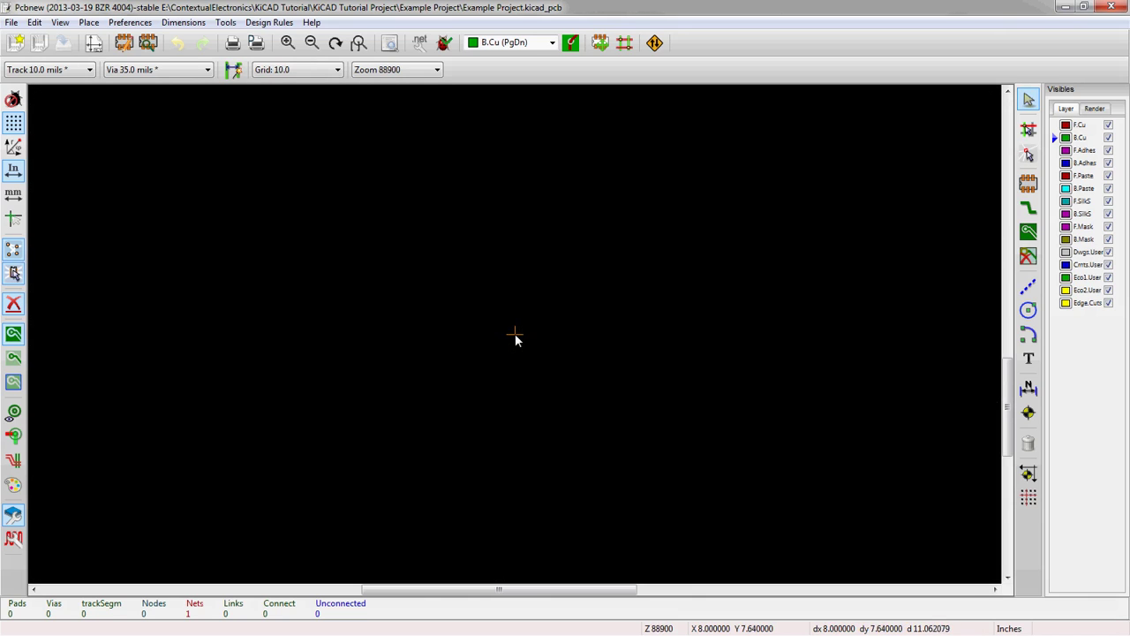
{"action": "scroll", "coordinate": [515, 336], "scroll_direction": "down", "scroll_amount": 2}
{"action": "scroll", "coordinate": [504, 260], "scroll_direction": "up", "scroll_amount": 1}
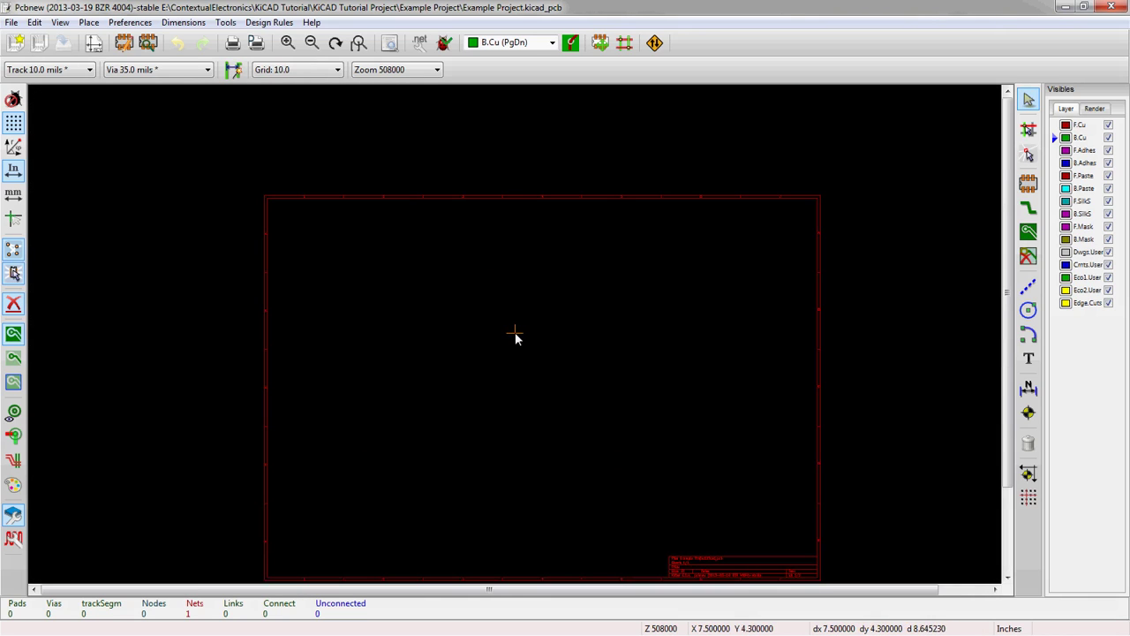
{"action": "scroll", "coordinate": [517, 369], "scroll_direction": "up", "scroll_amount": 1}
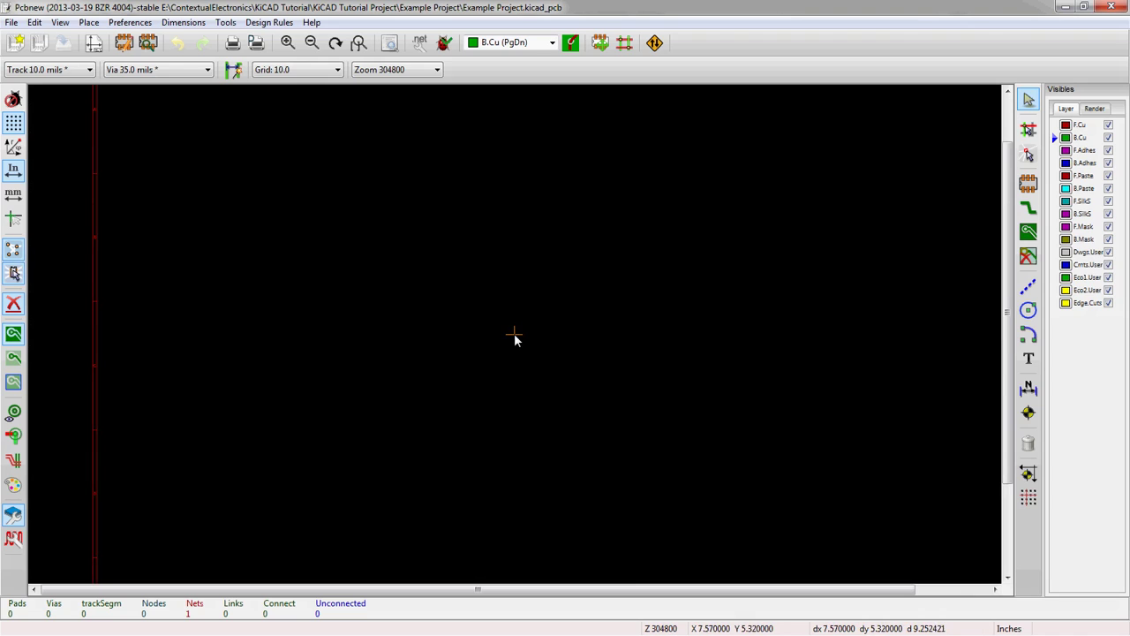
Activate the graphic line tool and try placing the first outline point on the sheet.
{"action": "left_click", "coordinate": [1034, 289]}
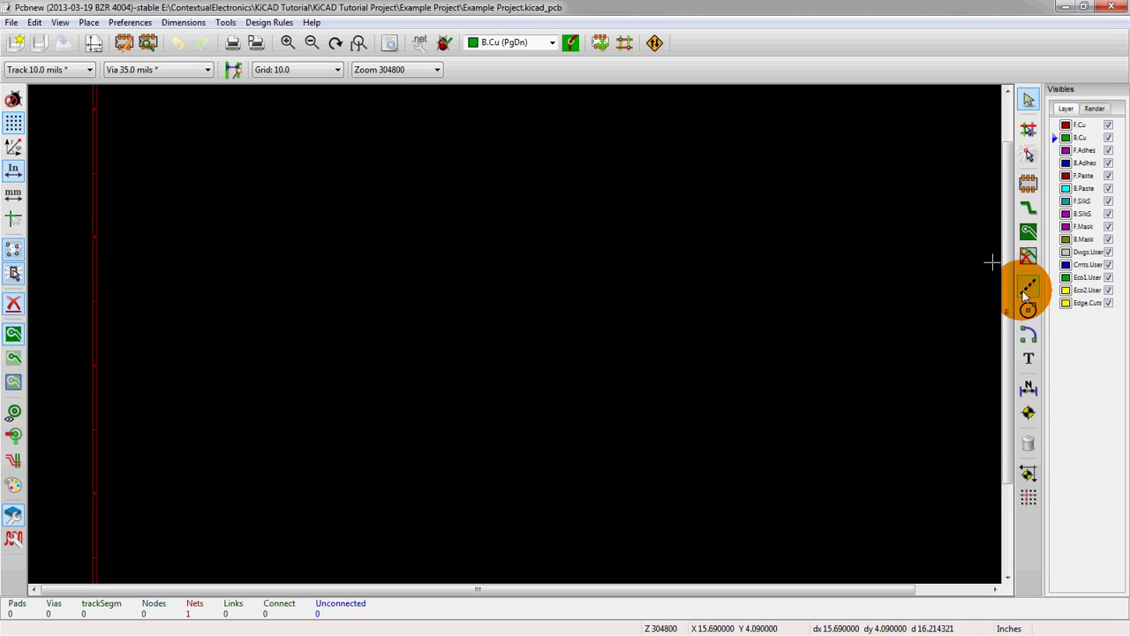
{"action": "left_click", "coordinate": [1025, 294]}
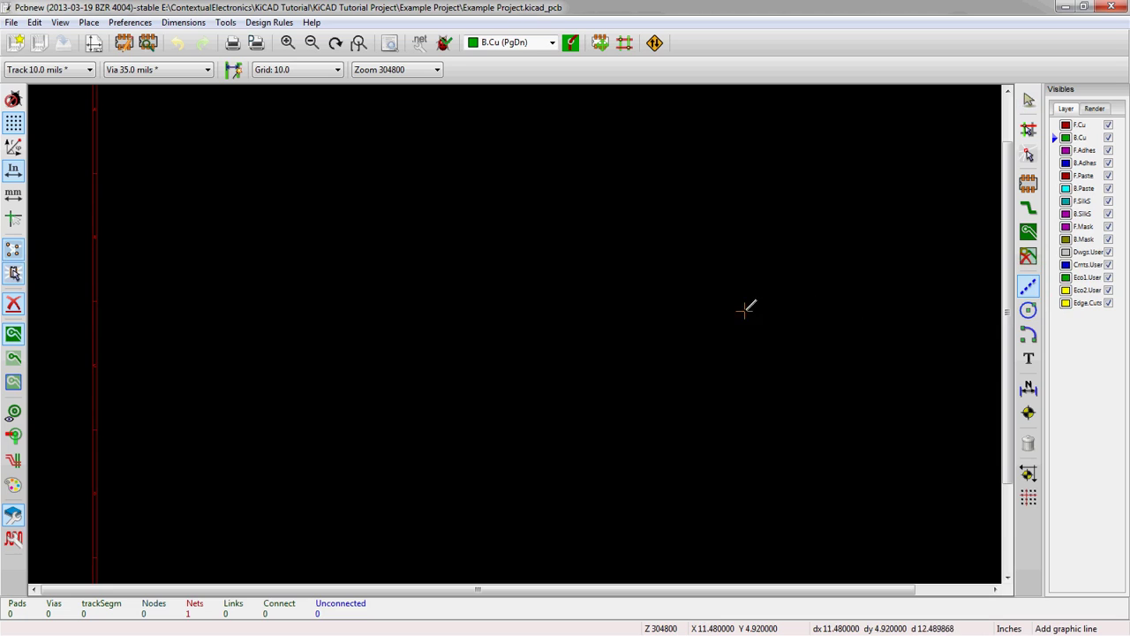
{"action": "left_click", "coordinate": [816, 618]}
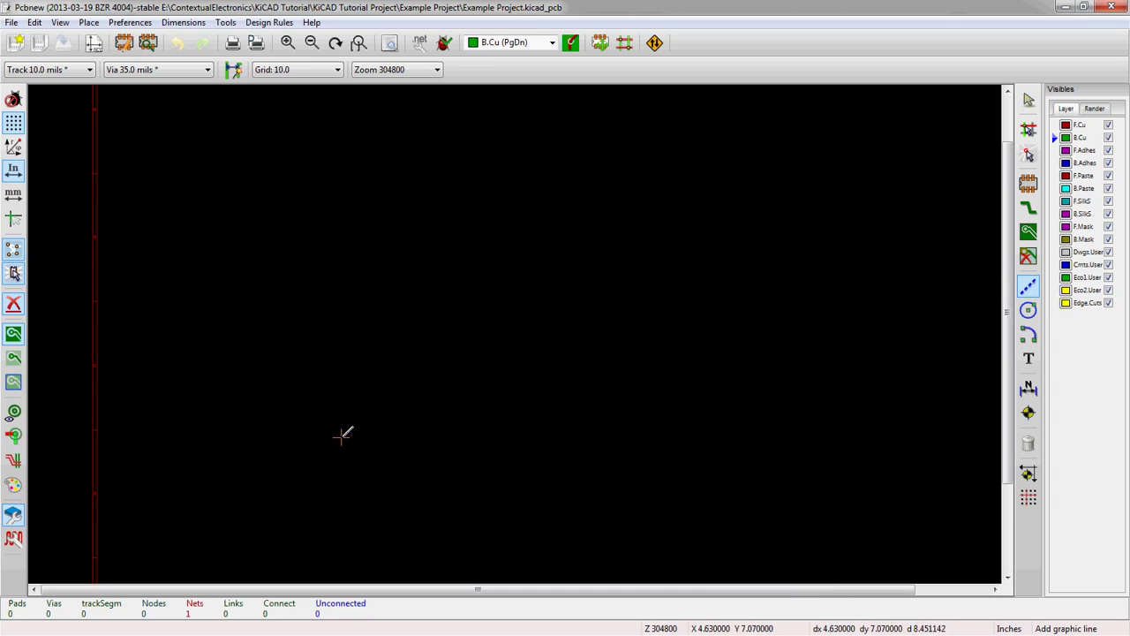
{"action": "scroll", "coordinate": [366, 456], "scroll_direction": "down", "scroll_amount": 2}
{"action": "scroll", "coordinate": [599, 278], "scroll_direction": "up", "scroll_amount": 1}
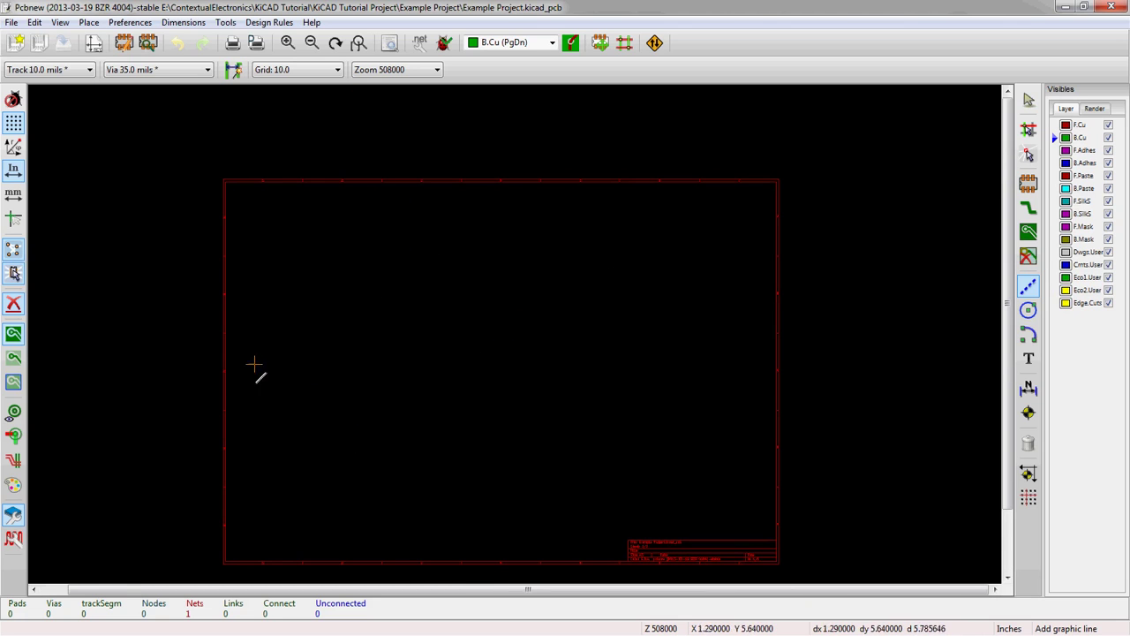
{"action": "left_click", "coordinate": [225, 561]}
Dismiss the error about drawing graphic lines on the B.Cu layer.
{"action": "left_click", "coordinate": [775, 559]}
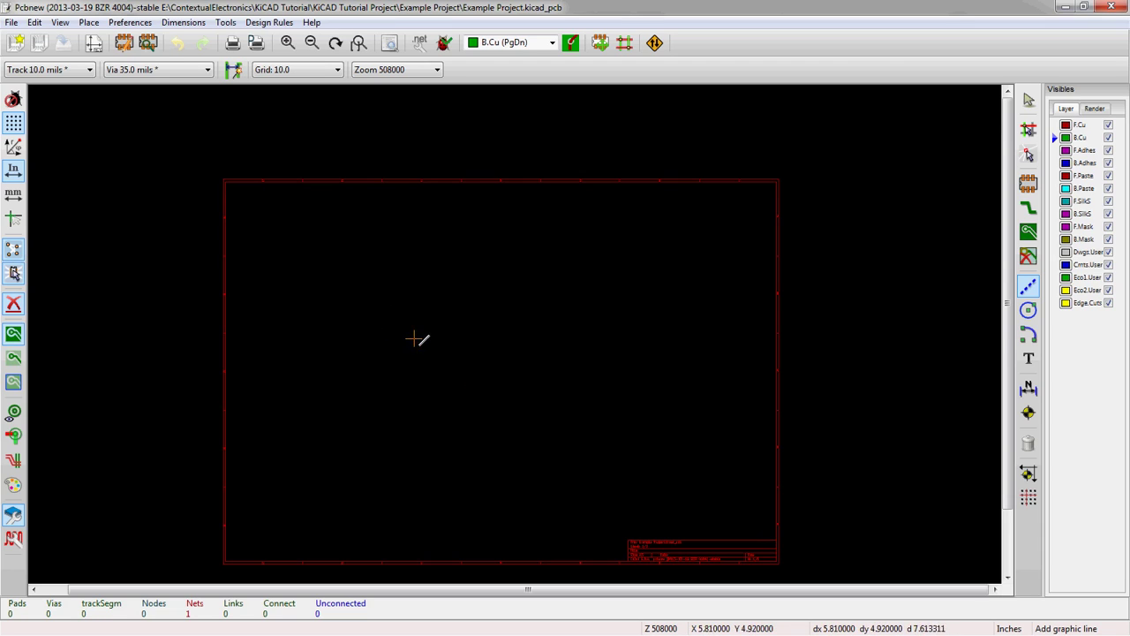
{"action": "scroll", "coordinate": [413, 339], "scroll_direction": "up", "scroll_amount": 1}
{"action": "scroll", "coordinate": [517, 327], "scroll_direction": "down", "scroll_amount": 1}
{"action": "scroll", "coordinate": [612, 330], "scroll_direction": "up", "scroll_amount": 1}
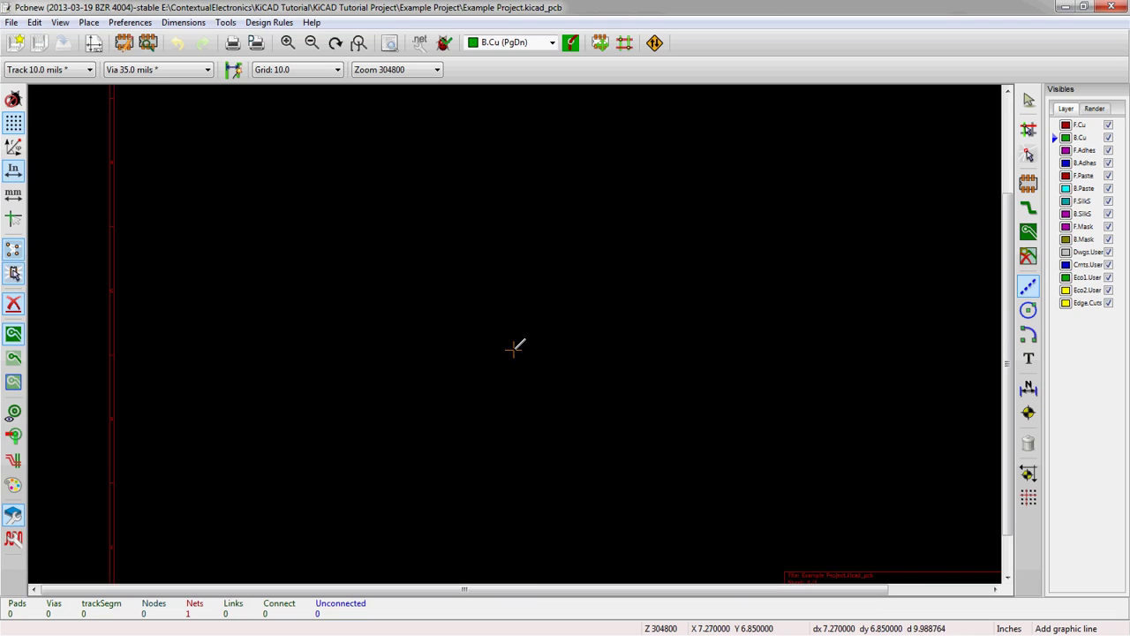
Zero the relative origin, retry the first outline line, and dismiss the repeated error.
{"action": "key", "text": "space"}
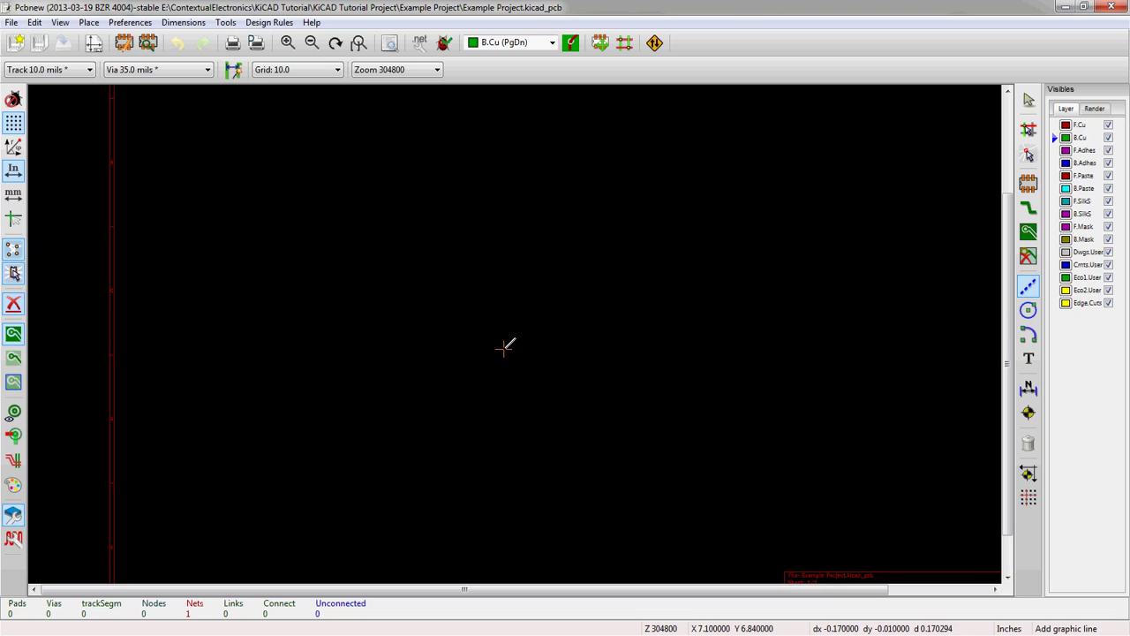
{"action": "key", "text": "space"}
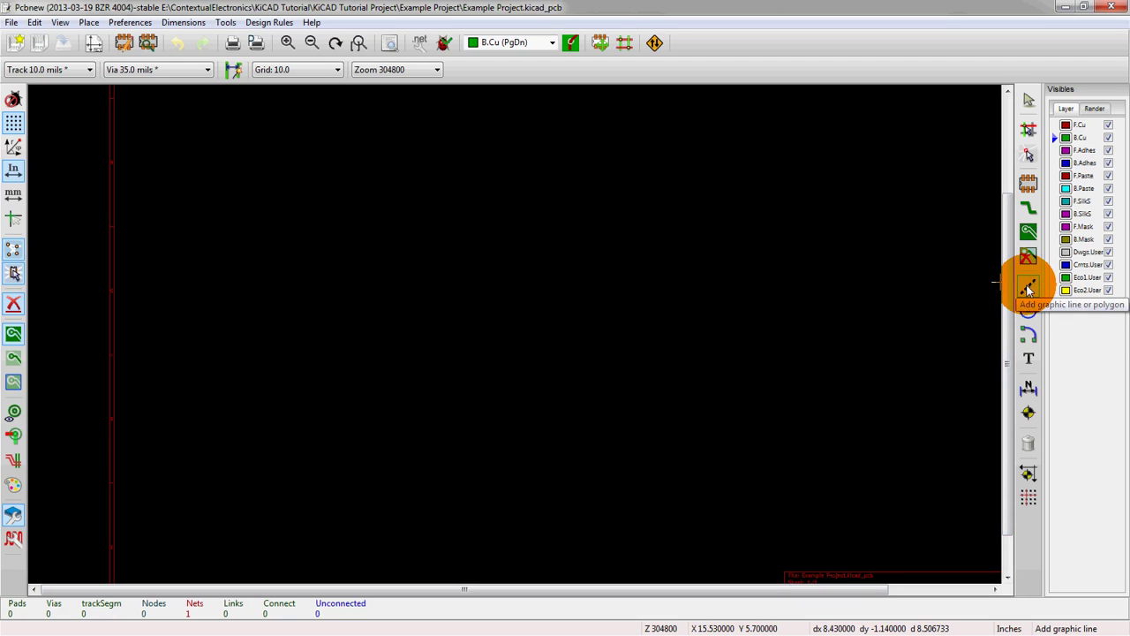
{"action": "key", "text": "space"}
{"action": "left_click", "coordinate": [428, 386]}
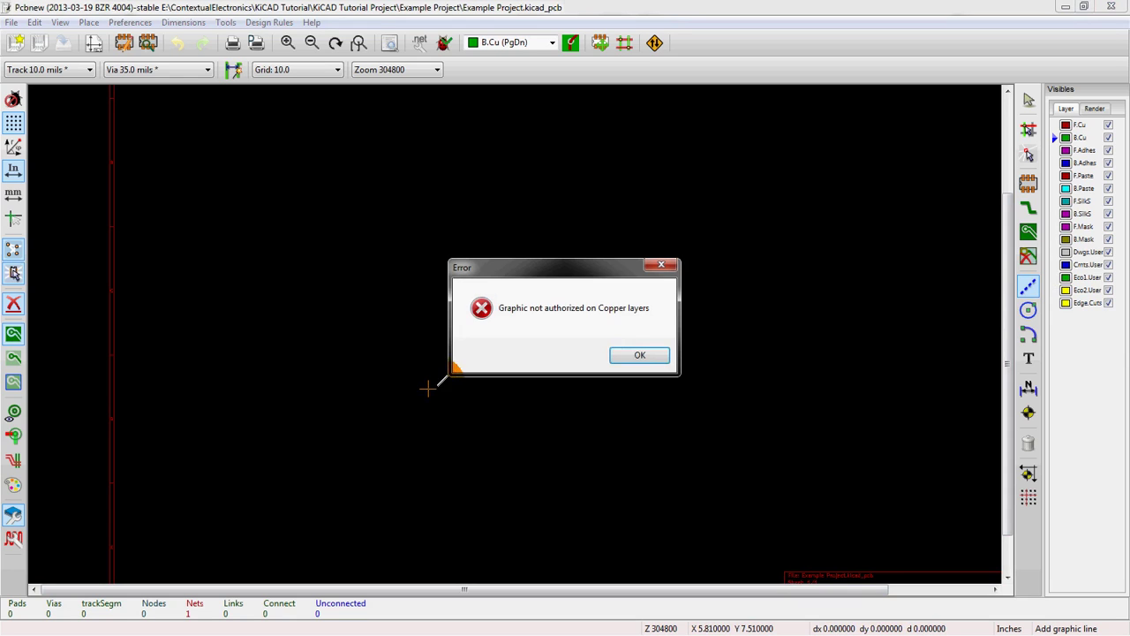
{"action": "left_click", "coordinate": [632, 356]}
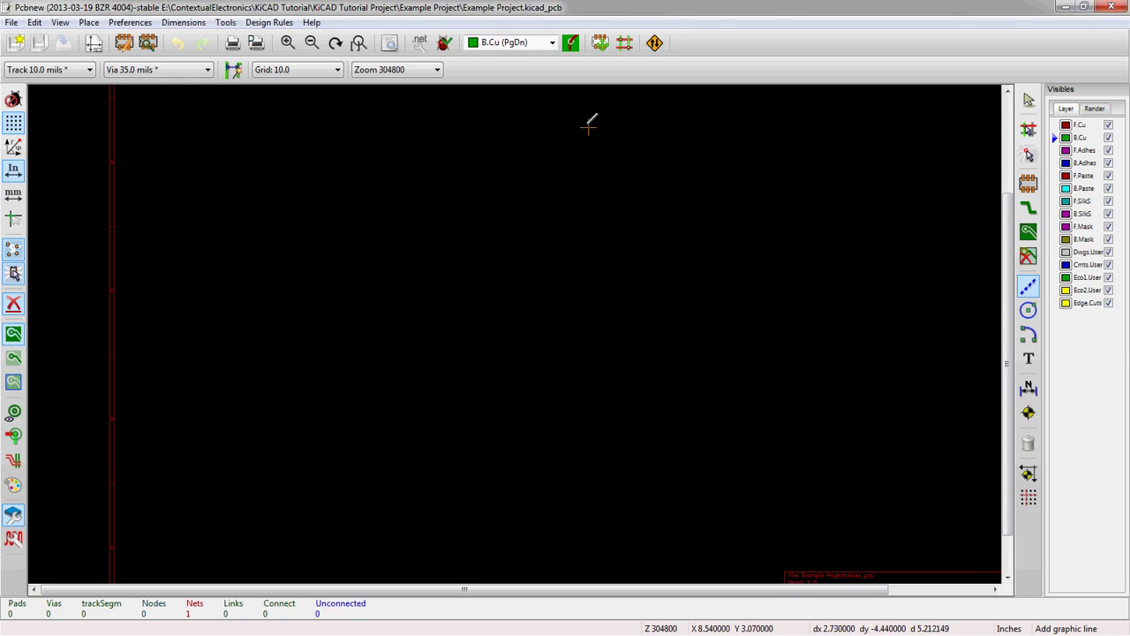
Make Edge.Cuts the active layer, zero relative coordinates, and start the 2-inch left edge.
{"action": "left_click", "coordinate": [532, 45]}
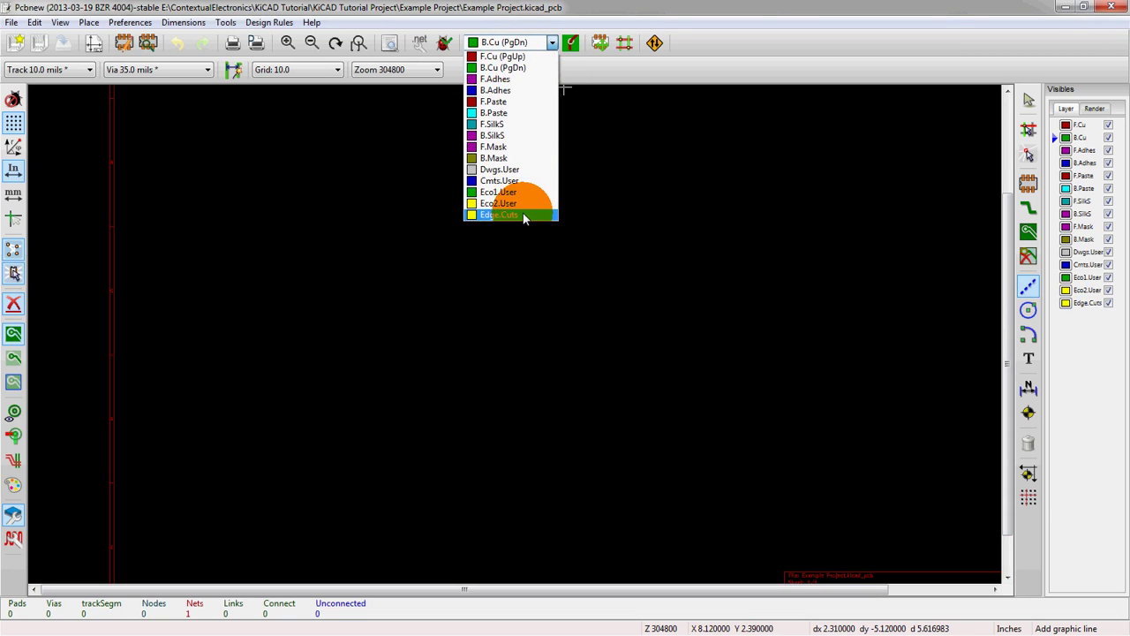
{"action": "left_click", "coordinate": [523, 214]}
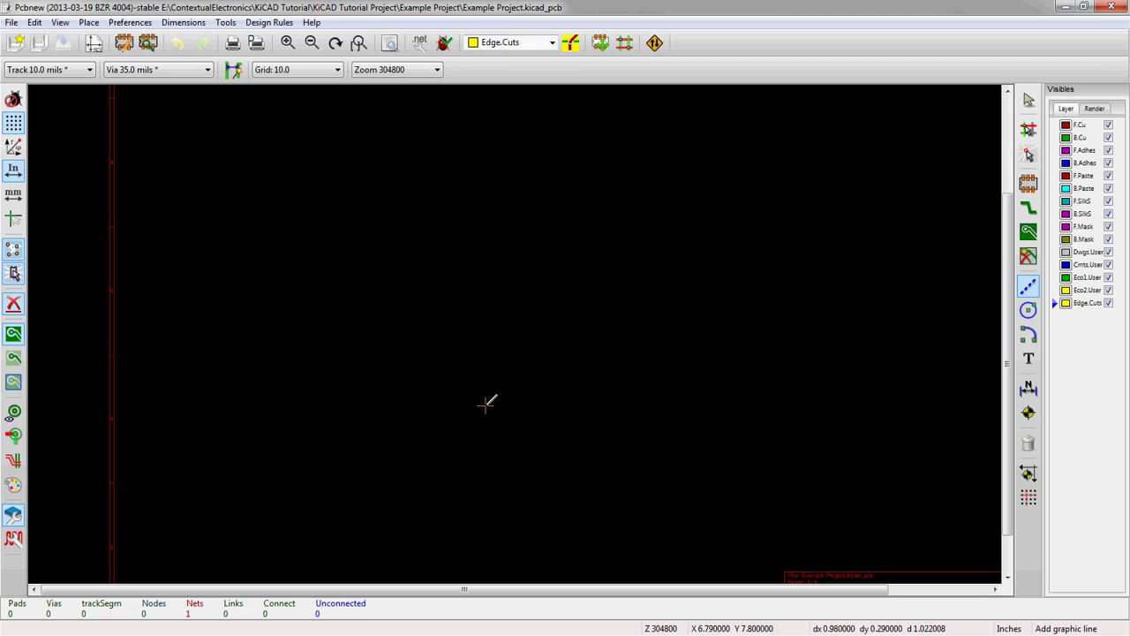
{"action": "key", "text": "space"}
{"action": "left_click", "coordinate": [485, 430]}
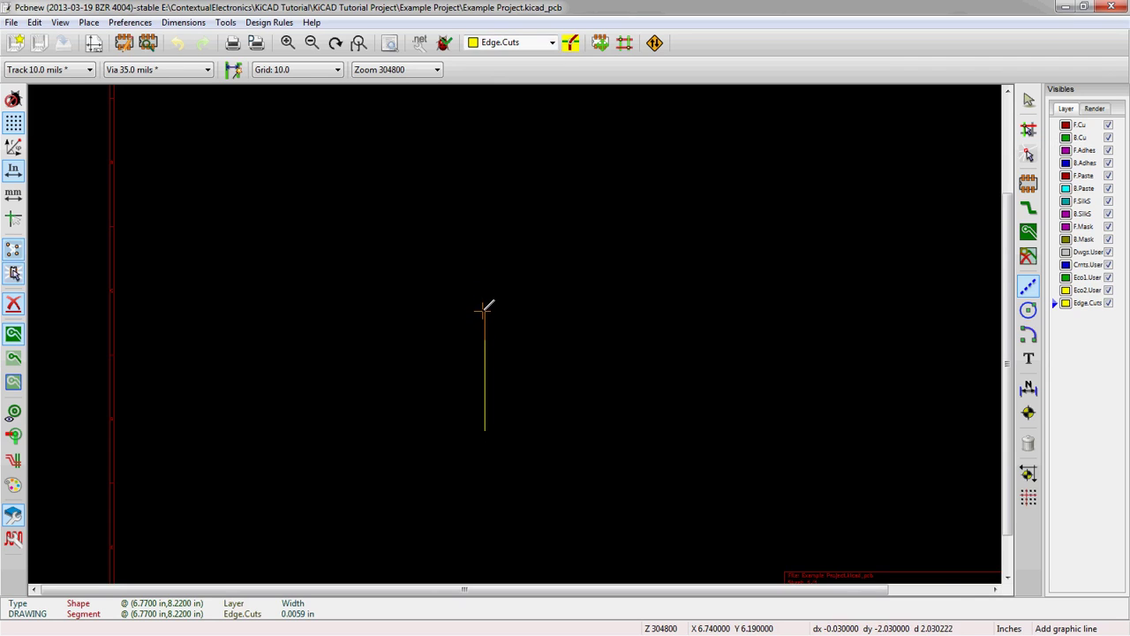
{"action": "scroll", "coordinate": [484, 308], "scroll_direction": "up", "scroll_amount": 2}
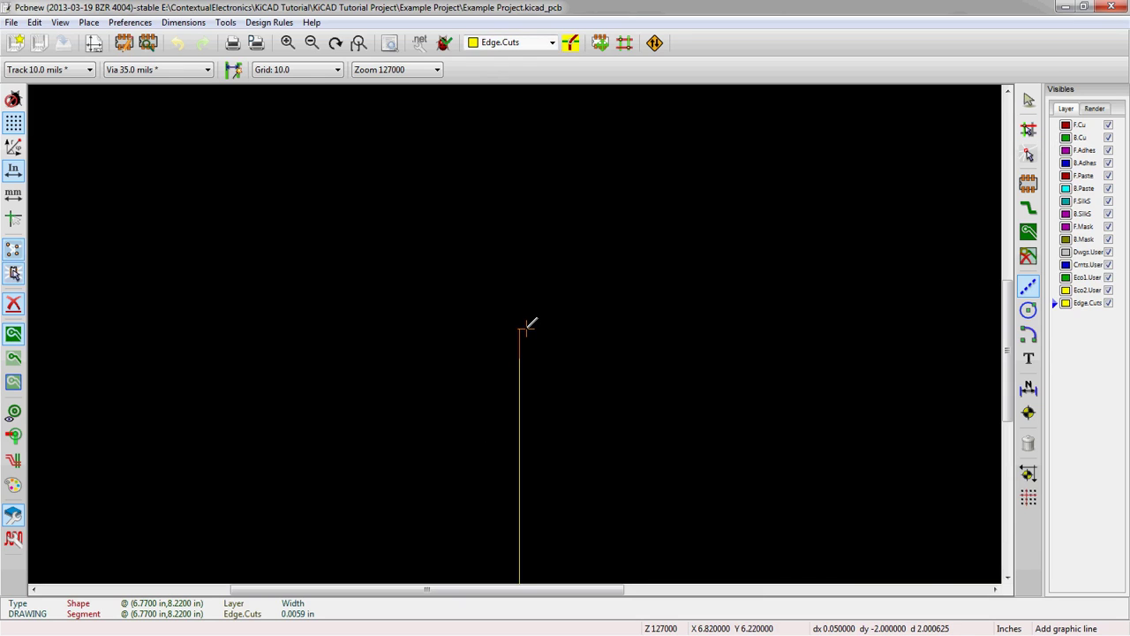
Place the top-left, top-right and bottom-right corners 2 inches apart, closing at the start.
{"action": "scroll", "coordinate": [530, 319], "scroll_direction": "down", "scroll_amount": 2}
{"action": "left_click", "coordinate": [509, 333]}
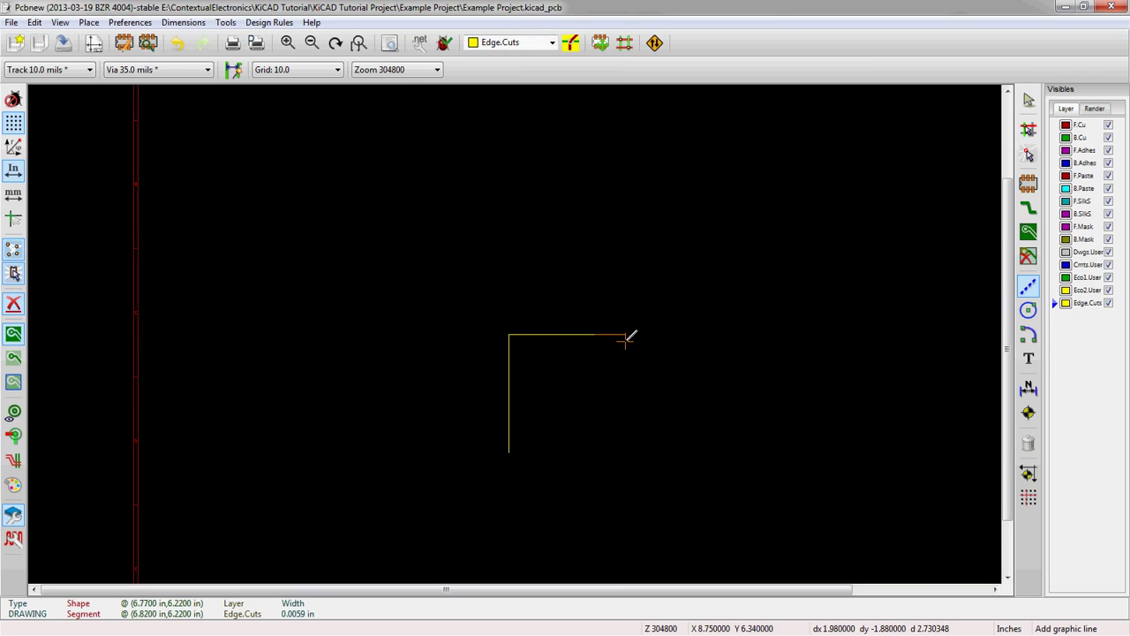
{"action": "scroll", "coordinate": [626, 338], "scroll_direction": "up", "scroll_amount": 2}
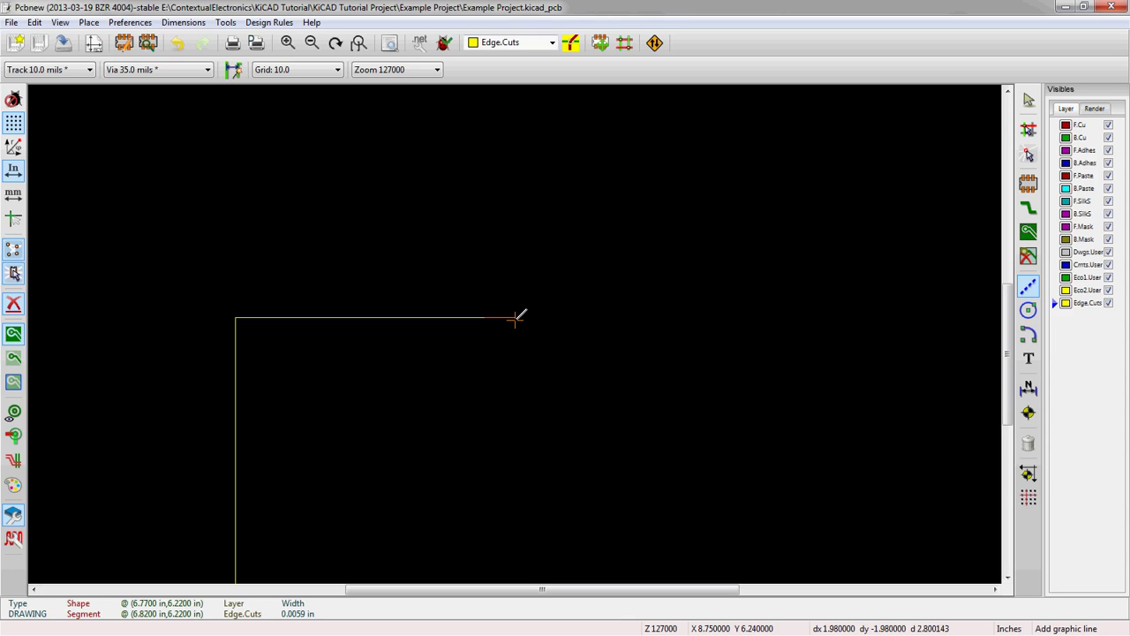
{"action": "left_click", "coordinate": [518, 316]}
{"action": "scroll", "coordinate": [518, 320], "scroll_direction": "down", "scroll_amount": 2}
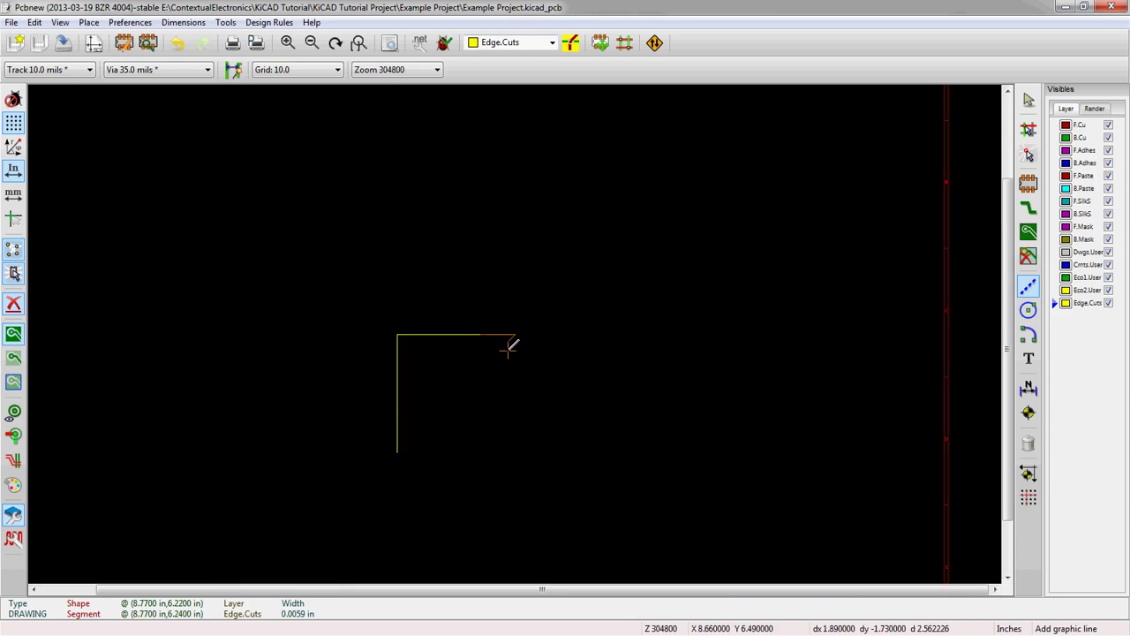
{"action": "scroll", "coordinate": [509, 341], "scroll_direction": "up", "scroll_amount": 3}
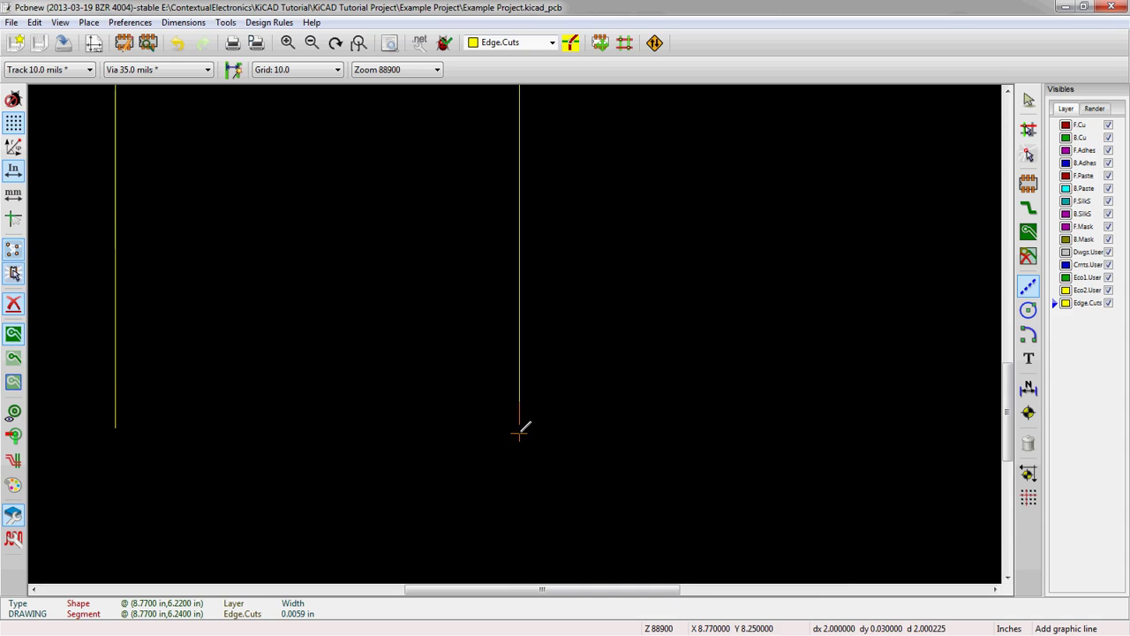
{"action": "left_click", "coordinate": [519, 427]}
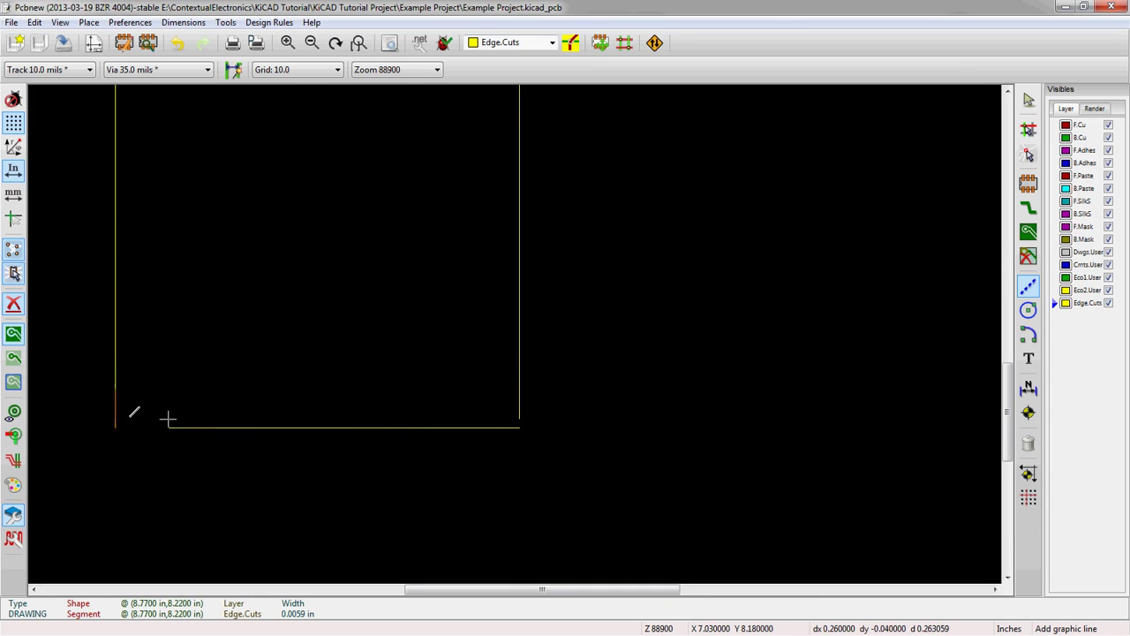
{"action": "scroll", "coordinate": [119, 423], "scroll_direction": "up", "scroll_amount": 3}
{"action": "scroll", "coordinate": [494, 334], "scroll_direction": "up", "scroll_amount": 1}
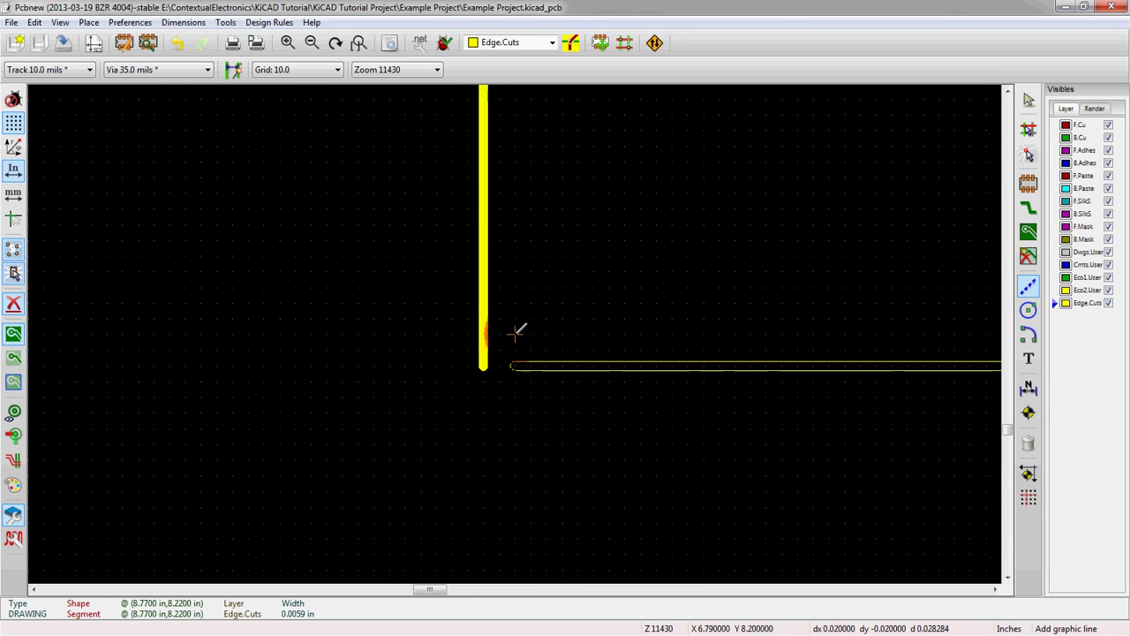
{"action": "double_click", "coordinate": [483, 364]}
{"action": "scroll", "coordinate": [520, 326], "scroll_direction": "down", "scroll_amount": 6}
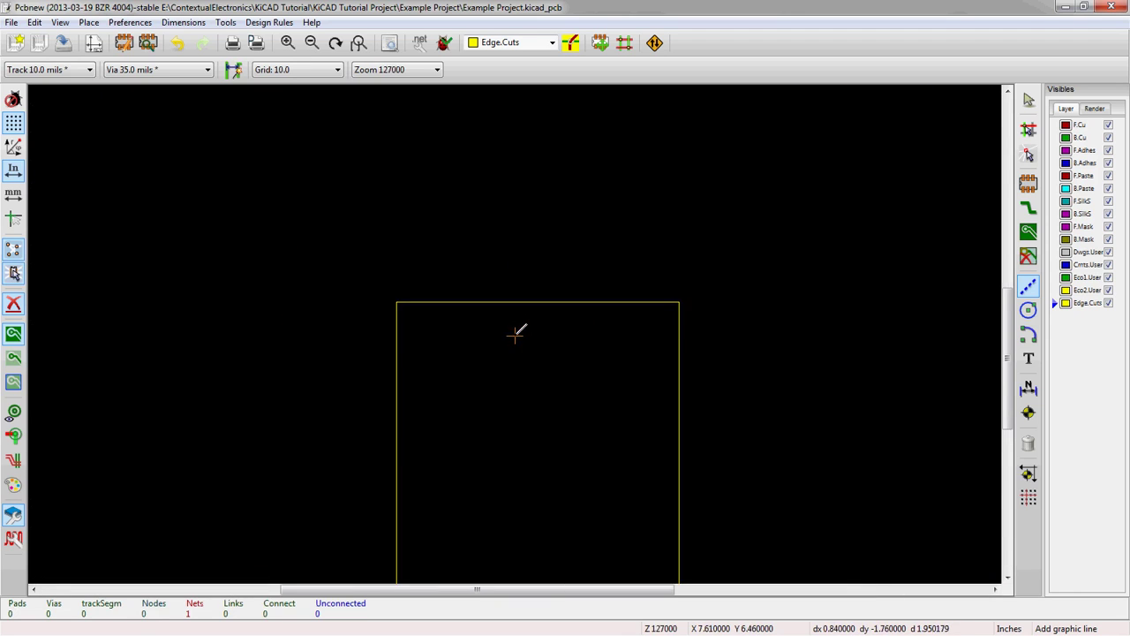
Zoom into the outline's top-left corner and confirm the grid is still 10 mils.
{"action": "scroll", "coordinate": [516, 333], "scroll_direction": "down", "scroll_amount": 3}
{"action": "scroll", "coordinate": [516, 333], "scroll_direction": "up", "scroll_amount": 3}
{"action": "scroll", "coordinate": [516, 334], "scroll_direction": "up", "scroll_amount": 2}
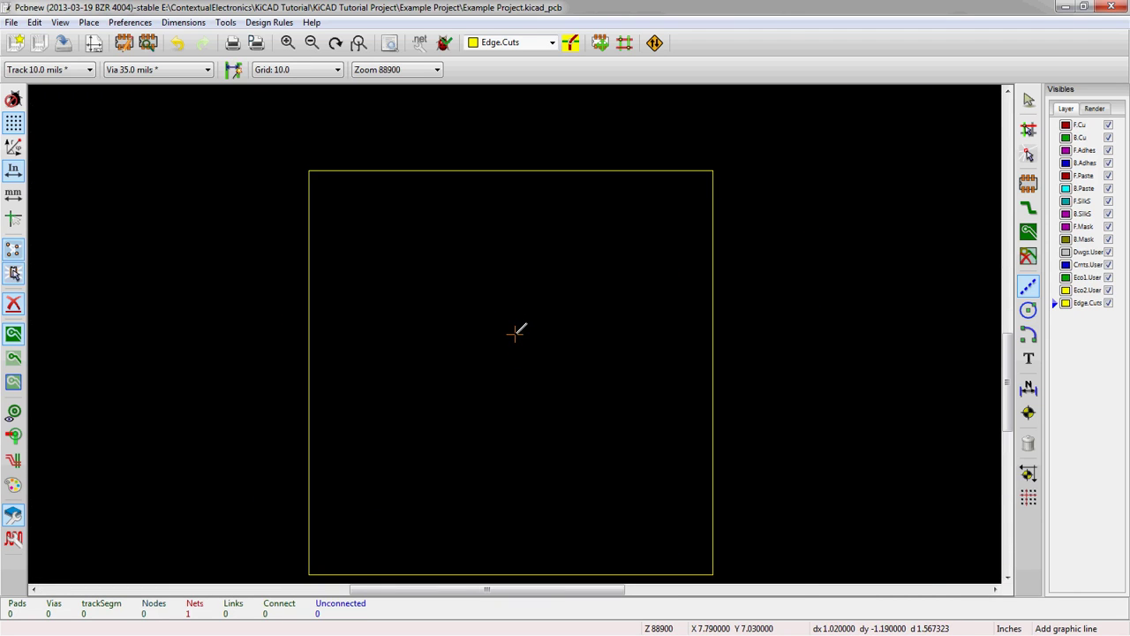
{"action": "scroll", "coordinate": [295, 192], "scroll_direction": "up", "scroll_amount": 3}
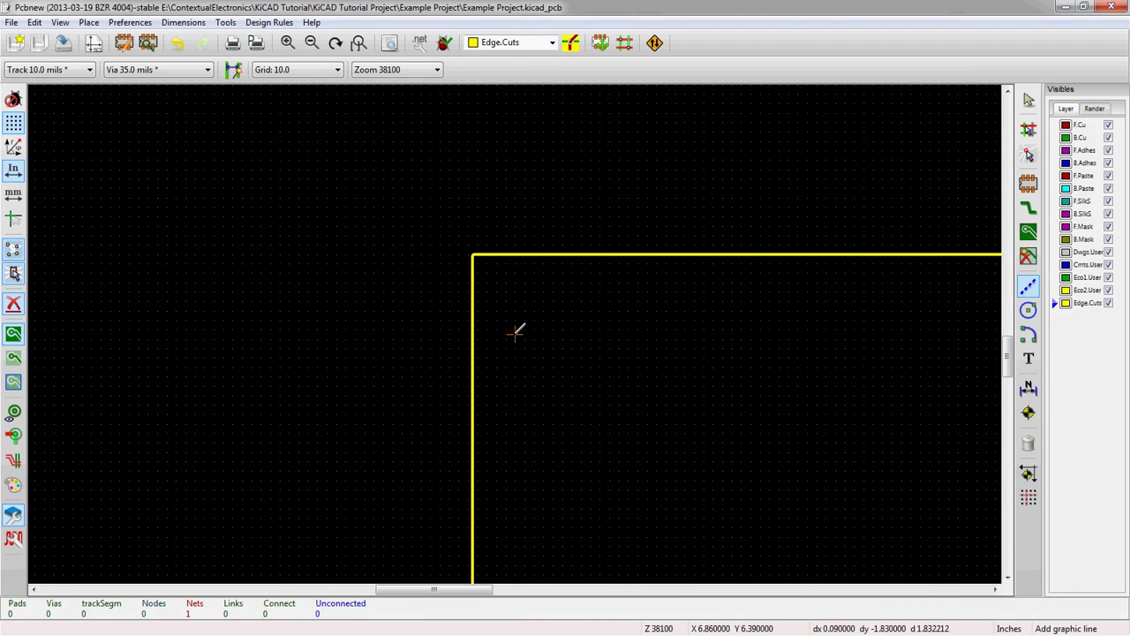
{"action": "scroll", "coordinate": [517, 332], "scroll_direction": "up", "scroll_amount": 3}
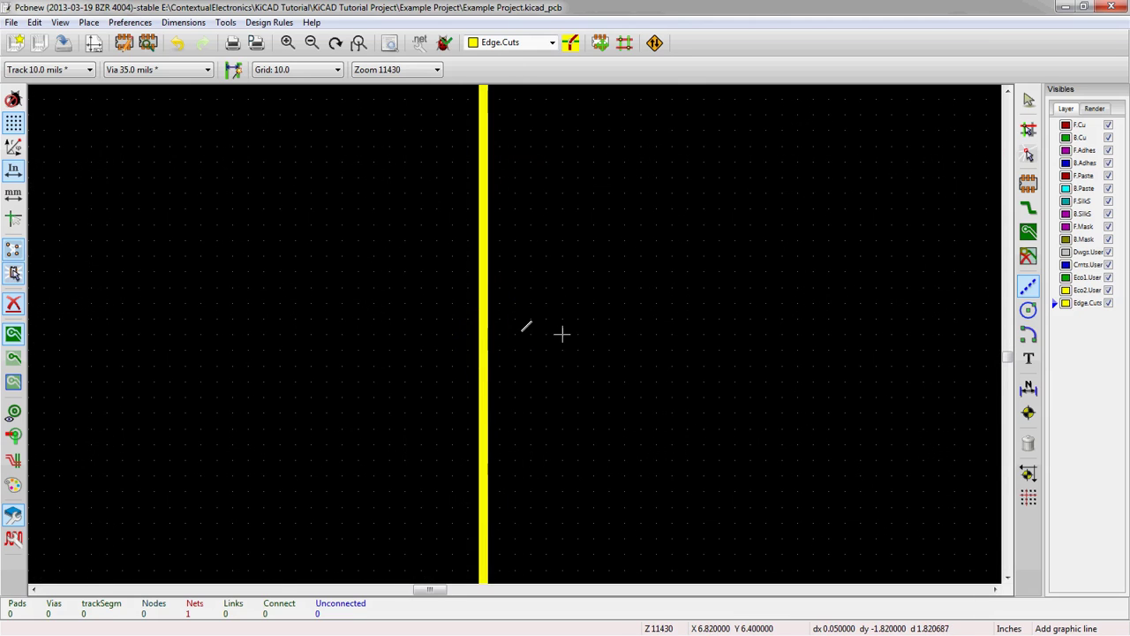
{"action": "scroll", "coordinate": [521, 327], "scroll_direction": "down", "scroll_amount": 1}
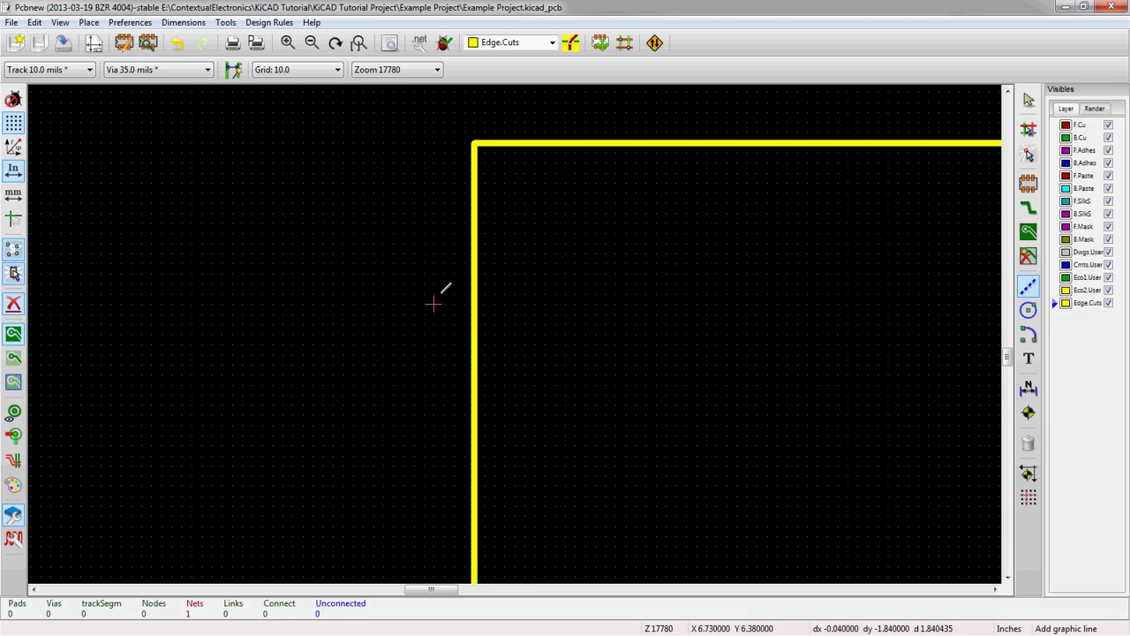
{"action": "right_click", "coordinate": [576, 333]}
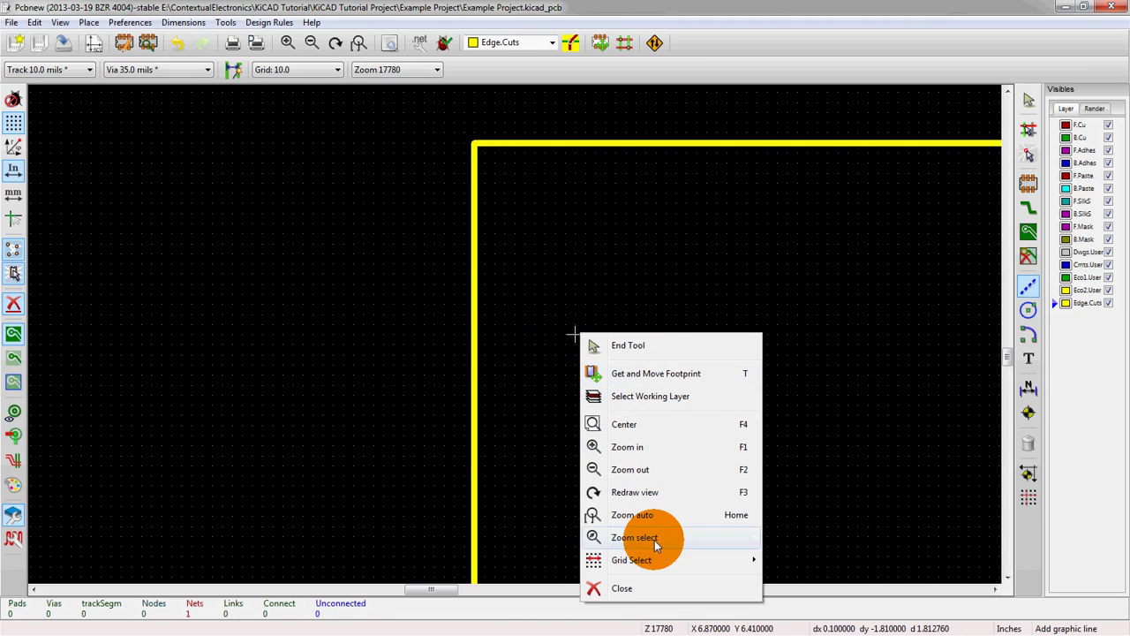
{"action": "mouse_move", "coordinate": [660, 557]}
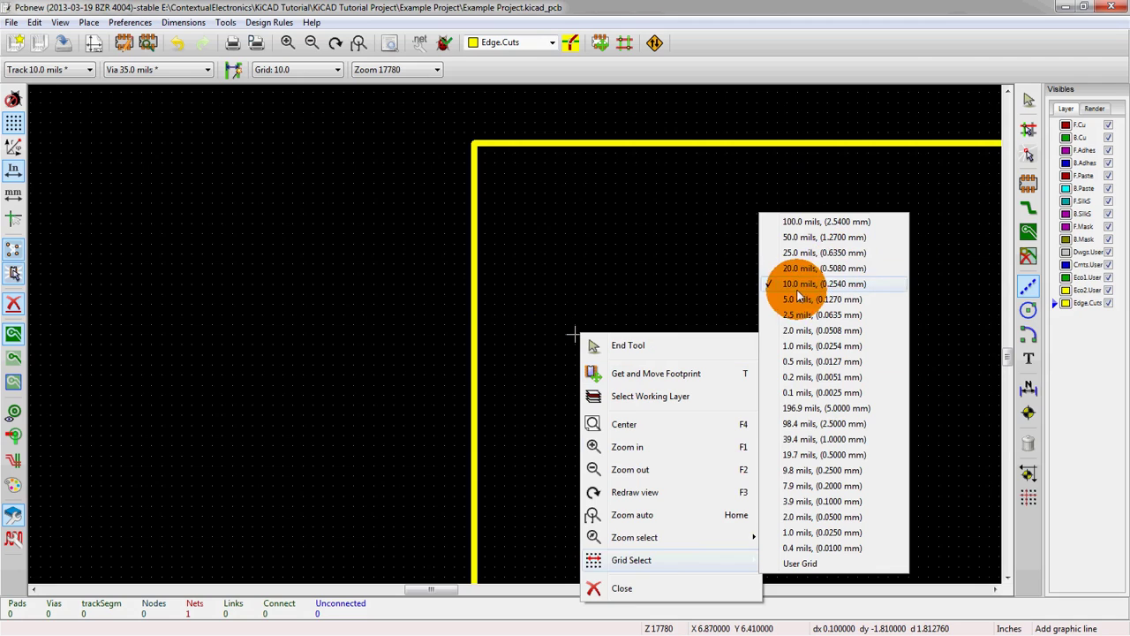
{"action": "left_click", "coordinate": [478, 283]}
{"action": "scroll", "coordinate": [568, 342], "scroll_direction": "up", "scroll_amount": 1}
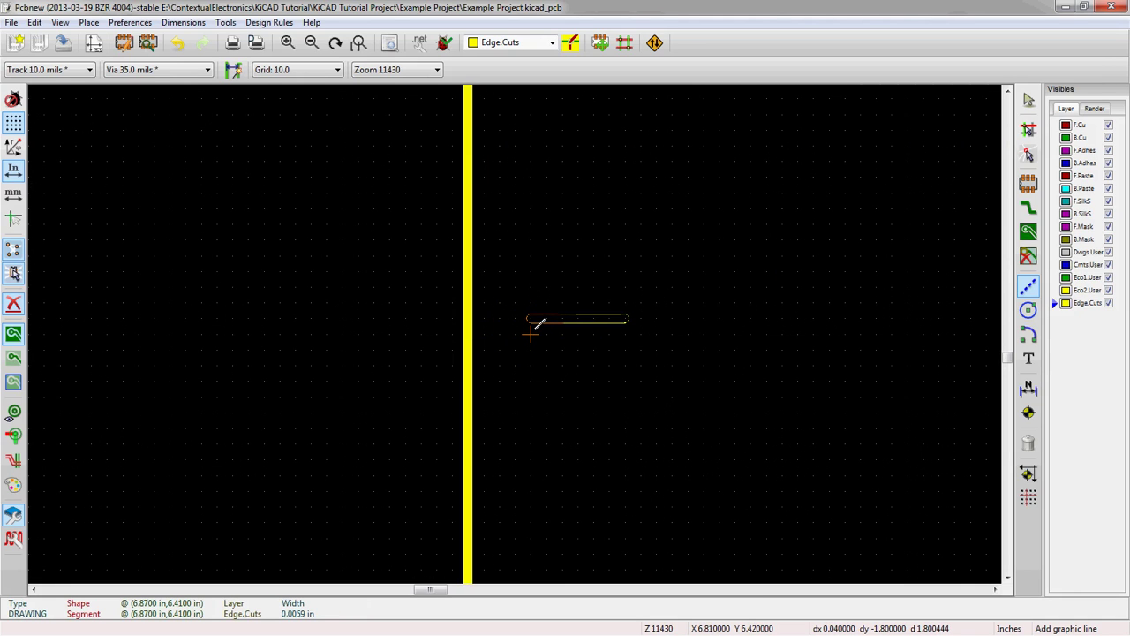
End the line tool and set the left edge's default and item thickness to 0.001 in.
{"action": "right_click", "coordinate": [482, 353]}
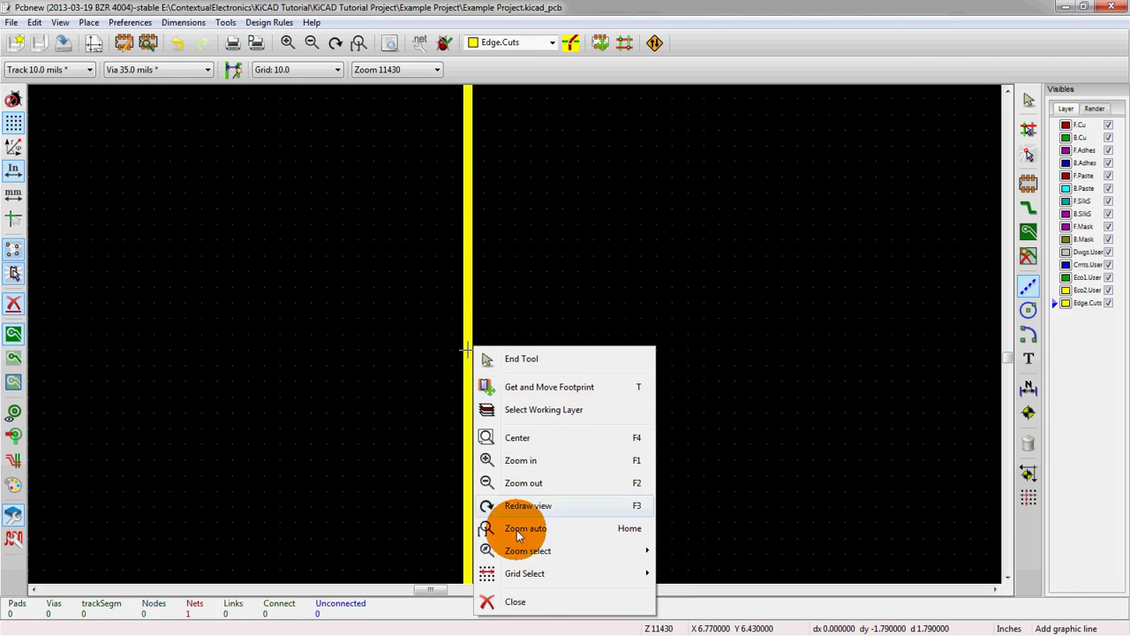
{"action": "left_click", "coordinate": [481, 357]}
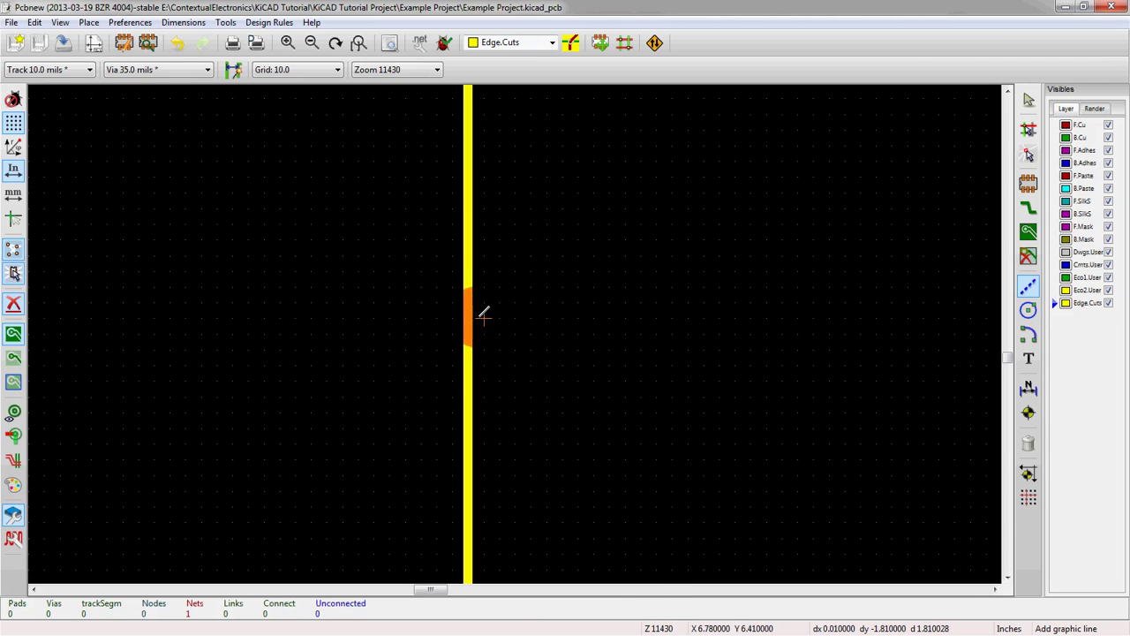
{"action": "double_click", "coordinate": [457, 331]}
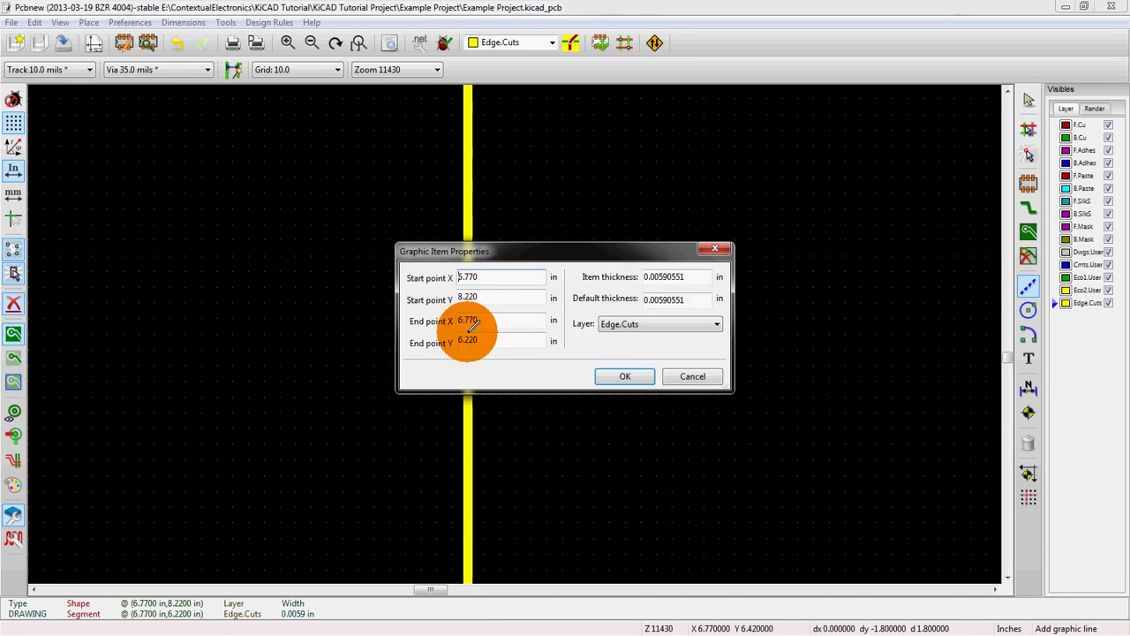
{"action": "left_click", "coordinate": [687, 279]}
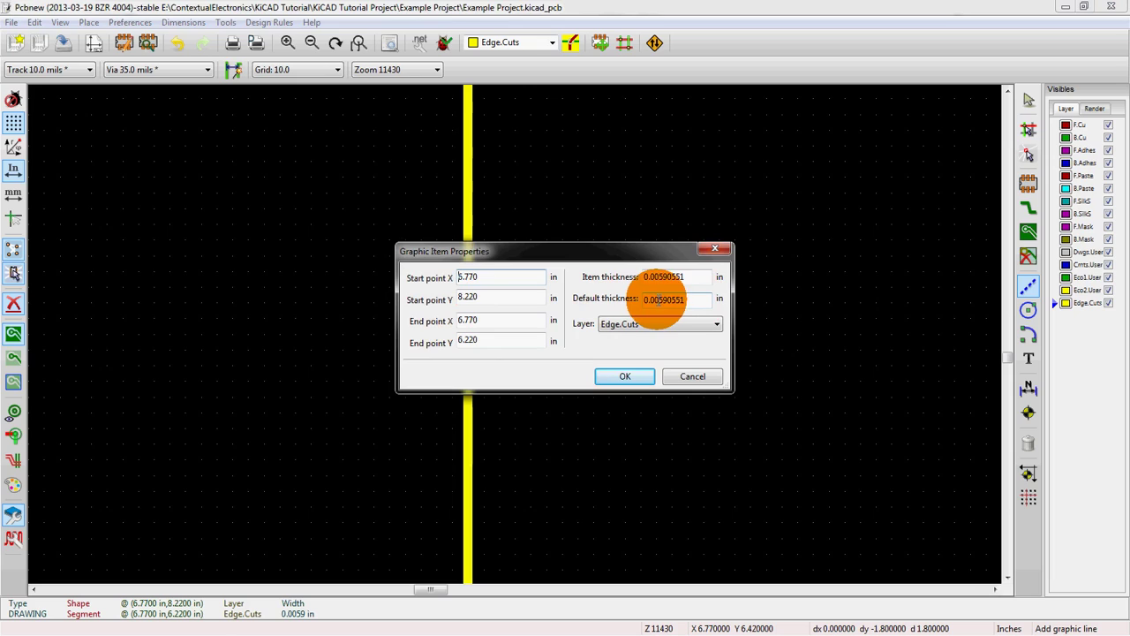
{"action": "left_click_drag", "start_coordinate": [660, 301], "coordinate": [864, 302]}
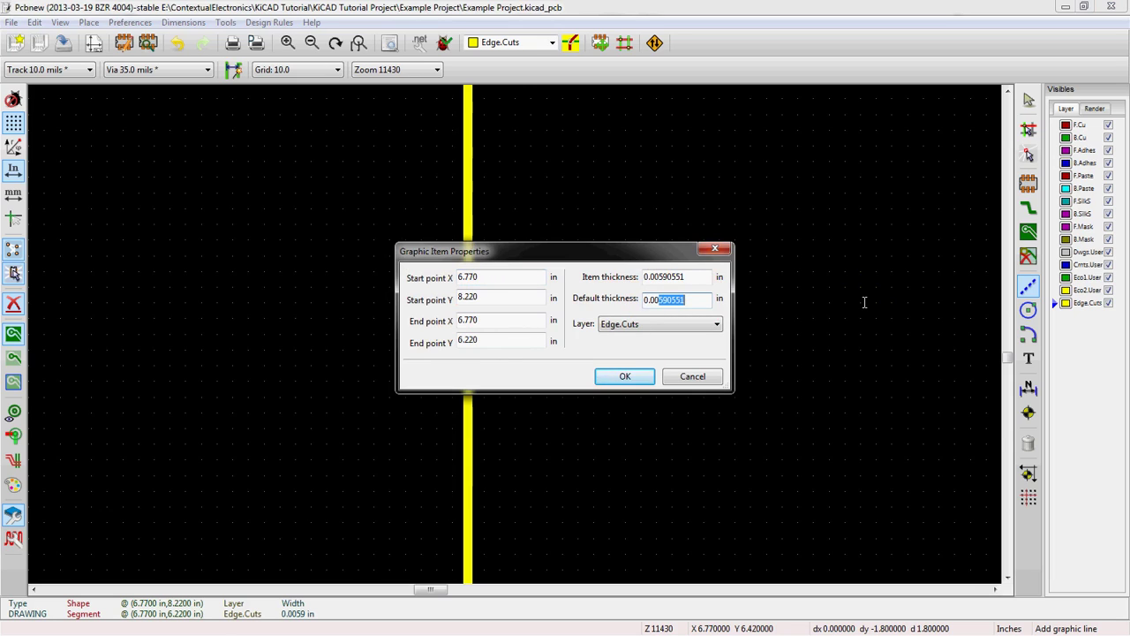
{"action": "type", "text": "1"}
{"action": "key", "text": "shift+Tab"}
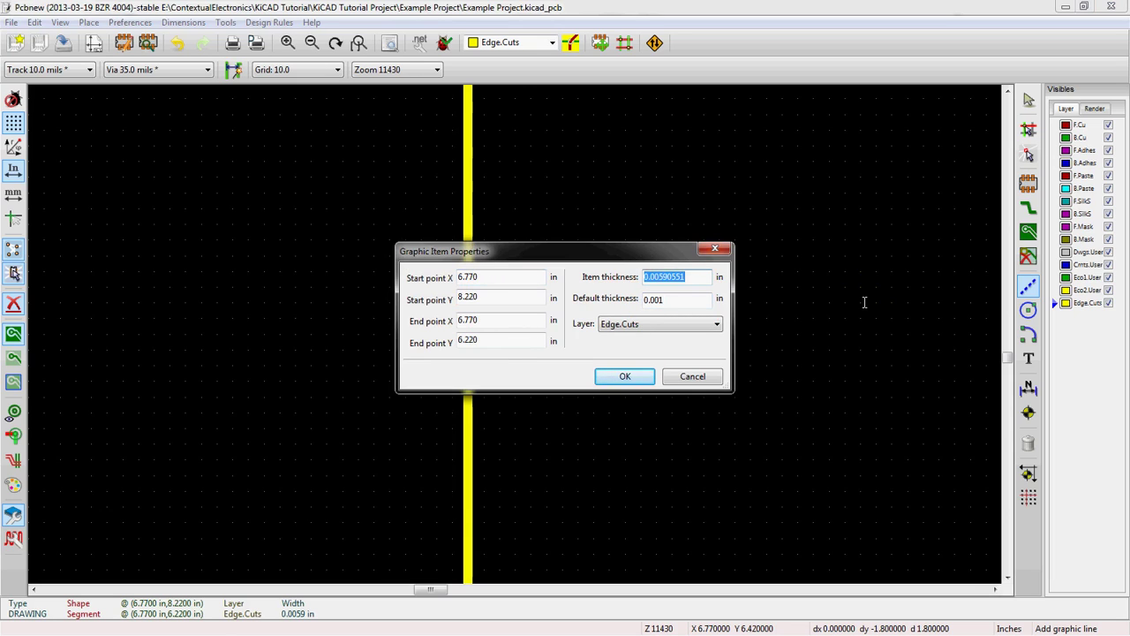
{"action": "type", "text": ".001"}
Apply the left edge's 0.001 in thickness, then thin the top edge to 0.001 in.
{"action": "key", "text": "Return"}
{"action": "scroll", "coordinate": [453, 330], "scroll_direction": "down", "scroll_amount": 2}
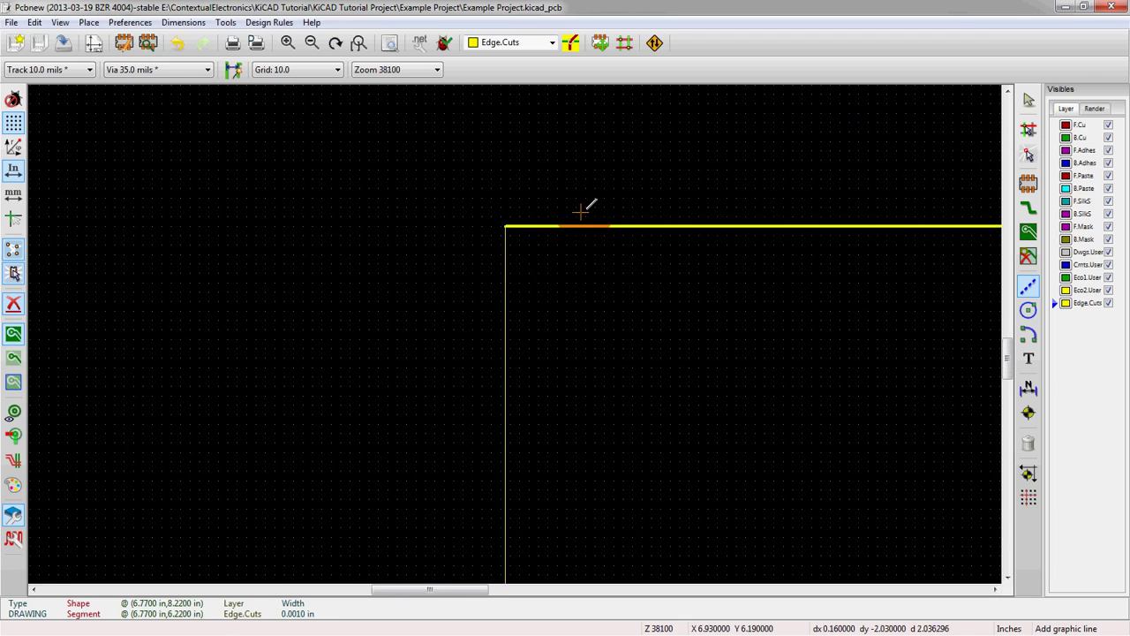
{"action": "scroll", "coordinate": [496, 344], "scroll_direction": "up", "scroll_amount": 2}
{"action": "double_click", "coordinate": [517, 331]}
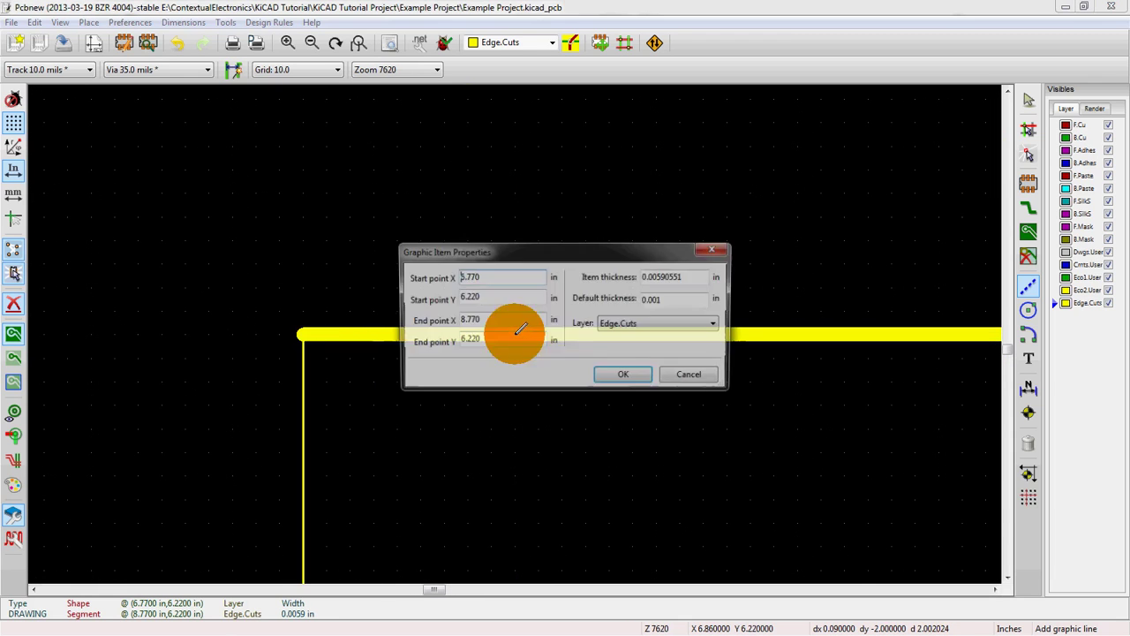
{"action": "double_click", "coordinate": [679, 277]}
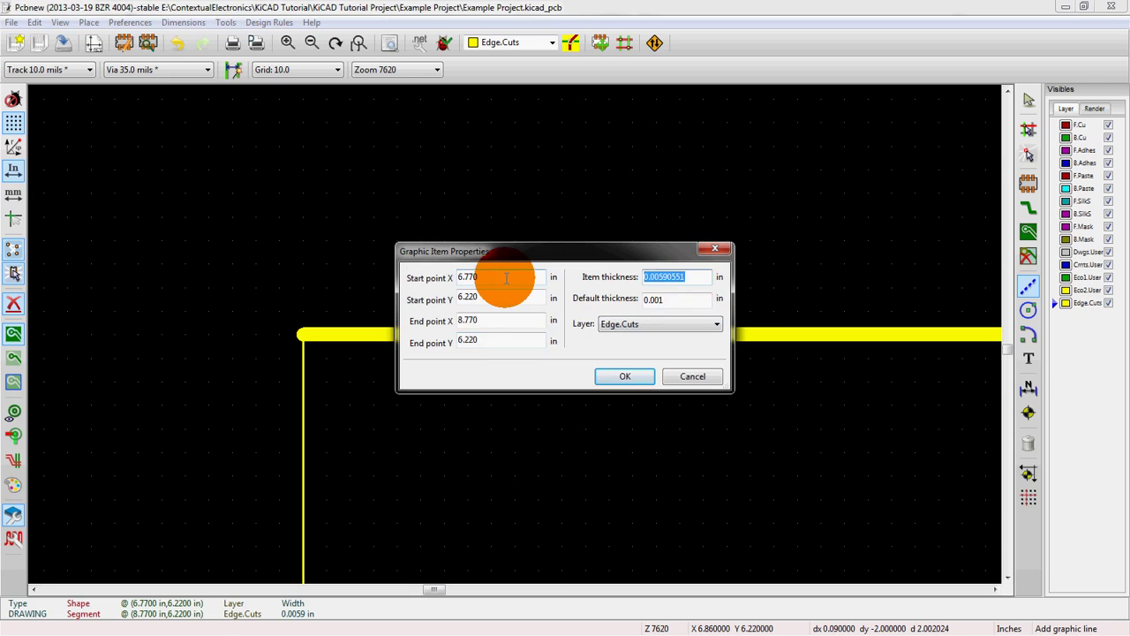
{"action": "type", "text": ".001"}
{"action": "key", "text": "Return"}
Thin the right edge from 0.0059 in to 0.001 in.
{"action": "scroll", "coordinate": [560, 330], "scroll_direction": "left", "scroll_amount": 3, "text": "ctrl"}
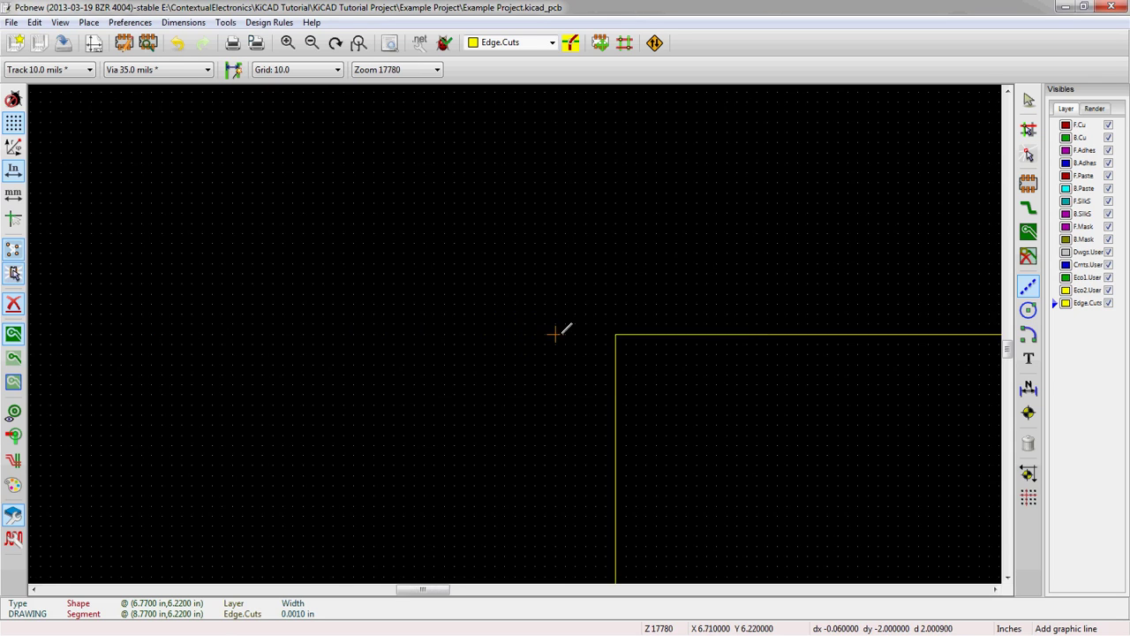
{"action": "scroll", "coordinate": [338, 333], "scroll_direction": "up", "scroll_amount": 1}
{"action": "scroll", "coordinate": [786, 330], "scroll_direction": "down", "scroll_amount": 4}
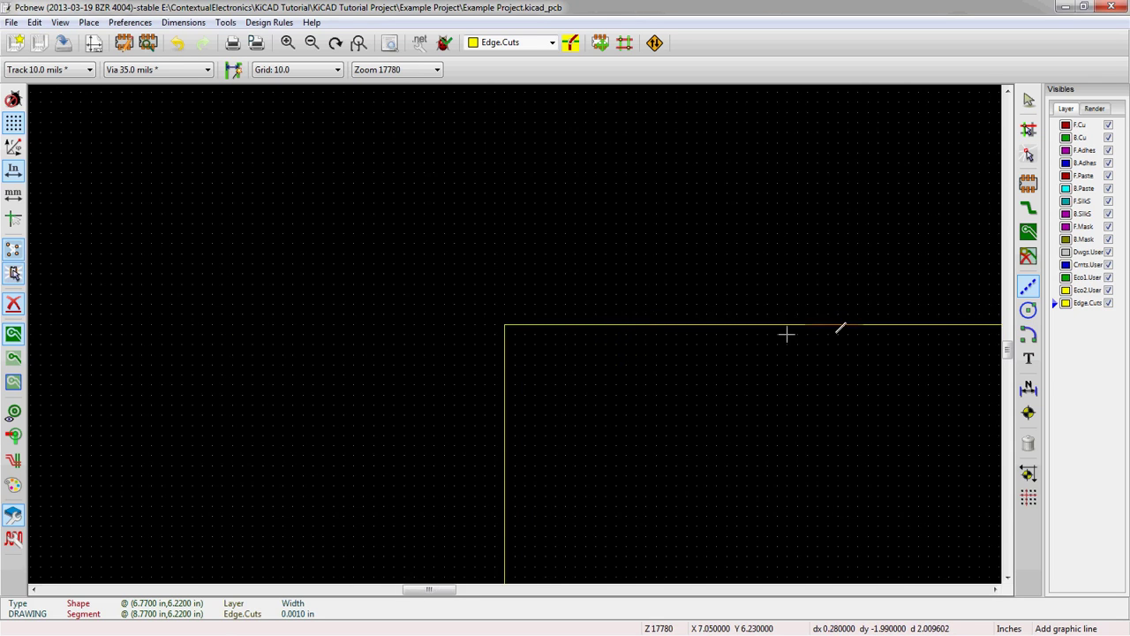
{"action": "scroll", "coordinate": [788, 319], "scroll_direction": "up", "scroll_amount": 7}
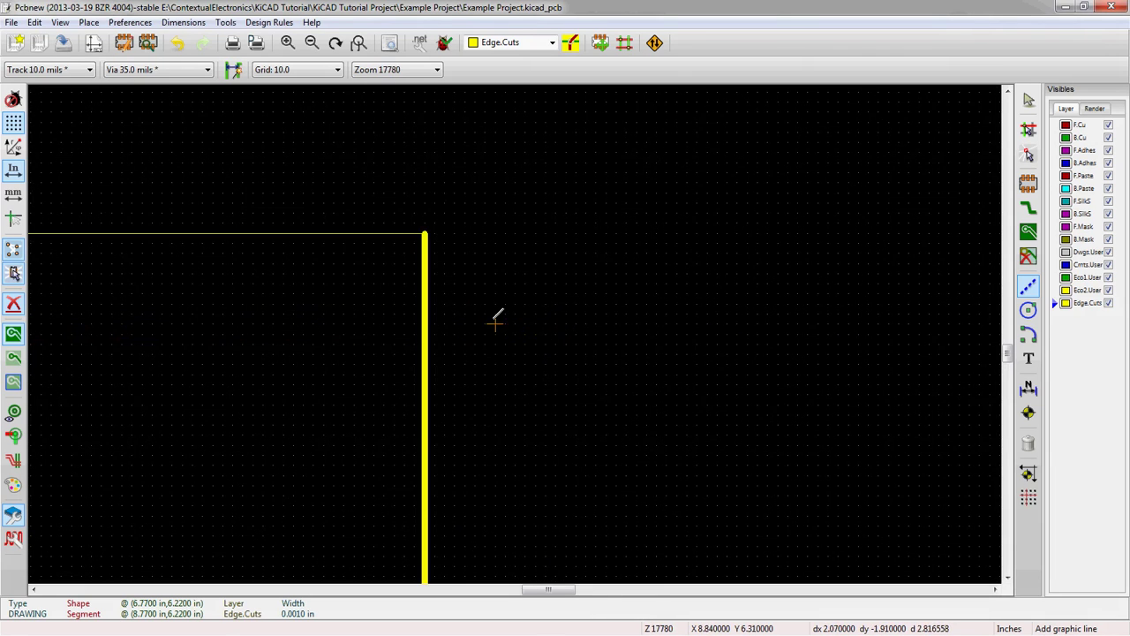
{"action": "double_click", "coordinate": [515, 332]}
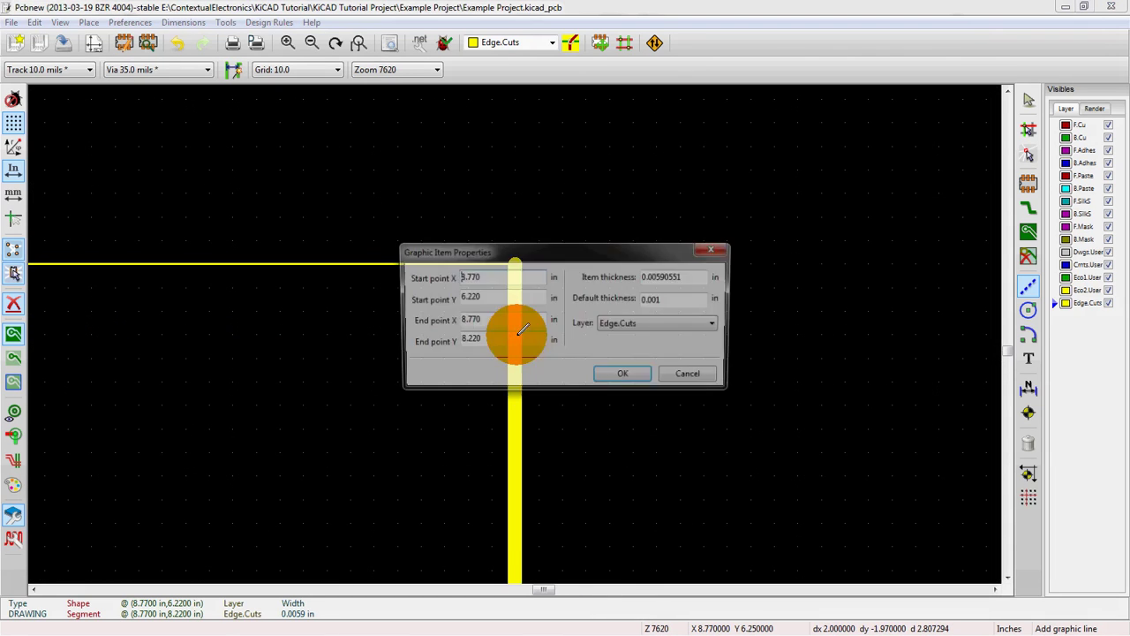
{"action": "left_click", "coordinate": [667, 300]}
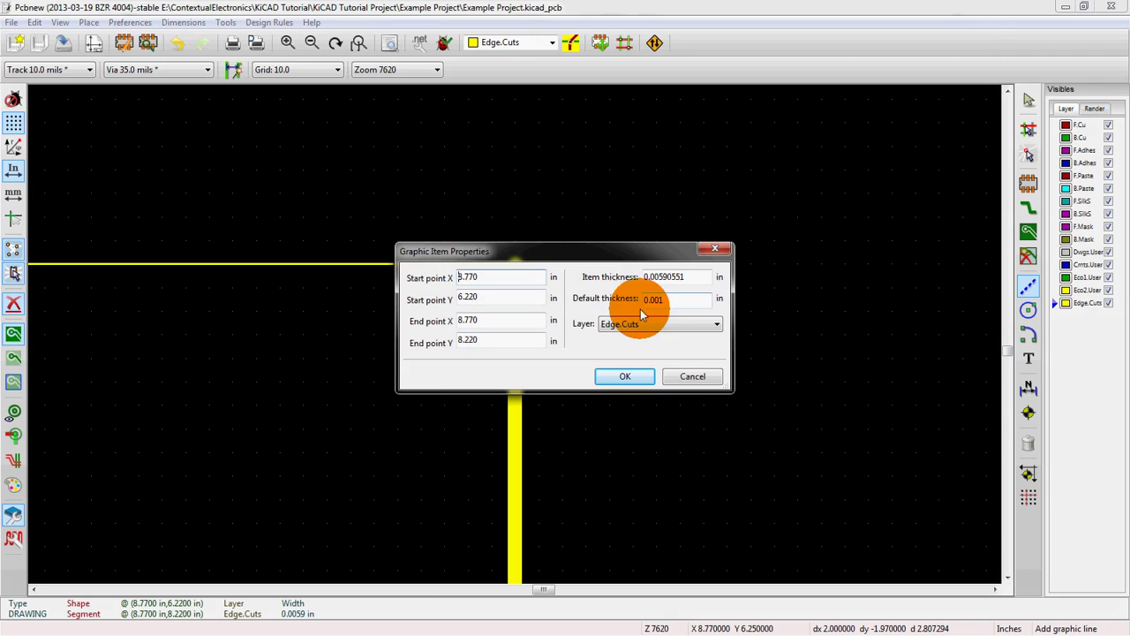
{"action": "left_click_drag", "start_coordinate": [685, 276], "coordinate": [639, 277]}
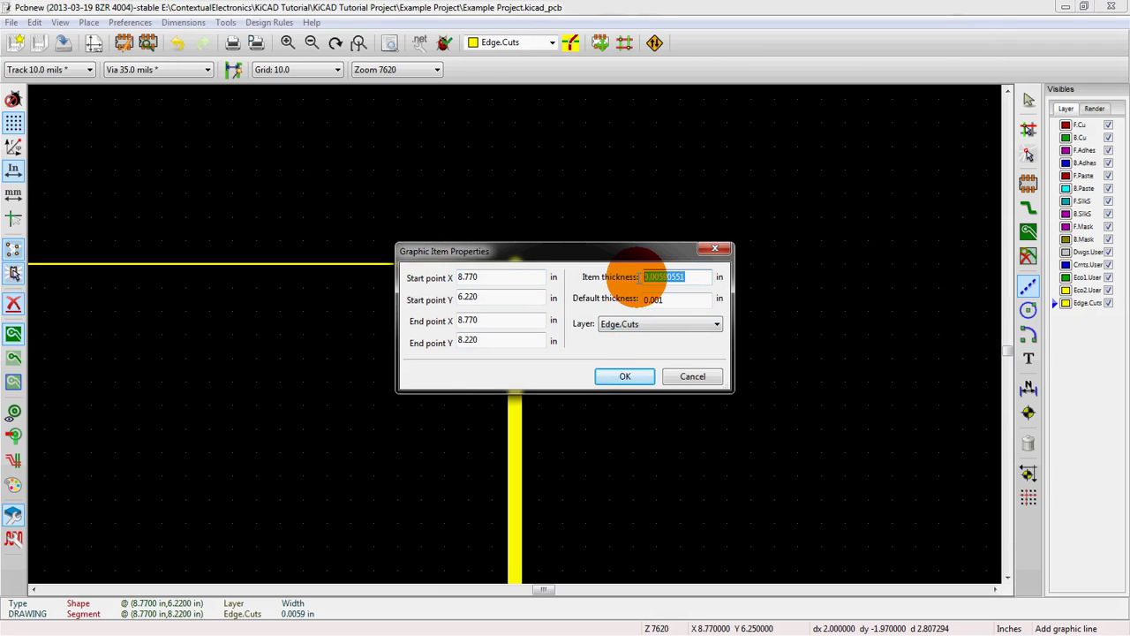
{"action": "type", "text": ".001"}
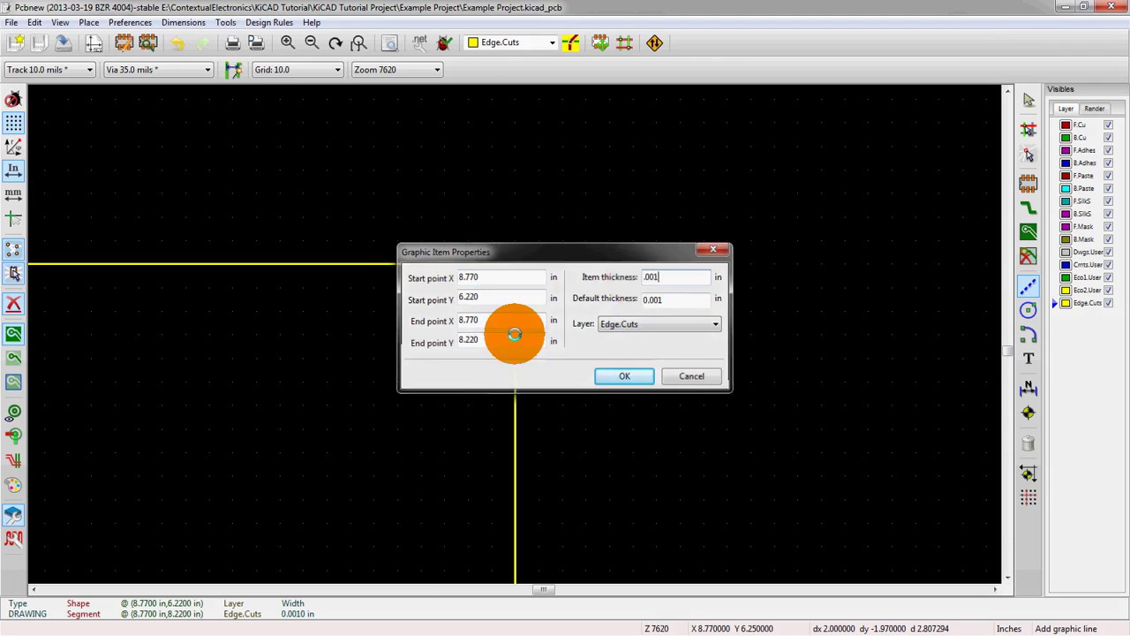
{"action": "key", "text": "Return"}
{"action": "scroll", "coordinate": [514, 333], "scroll_direction": "down", "scroll_amount": 1}
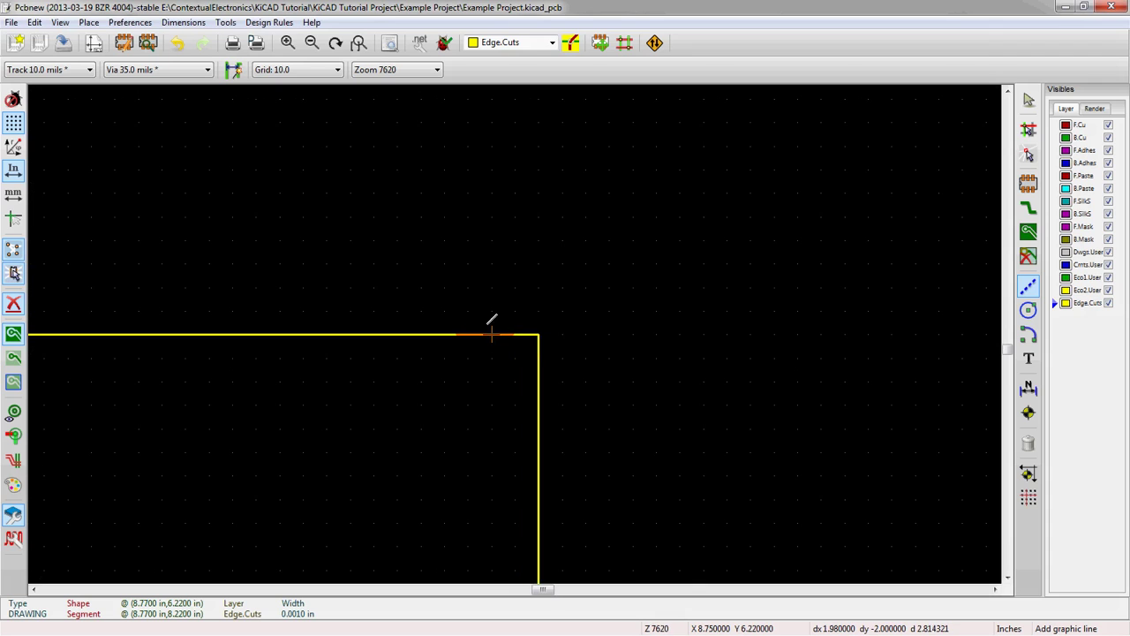
Set the bottom edge's item thickness to 0.001 in.
{"action": "scroll", "coordinate": [521, 380], "scroll_direction": "down", "scroll_amount": 2}
{"action": "scroll", "coordinate": [523, 385], "scroll_direction": "down", "scroll_amount": 2}
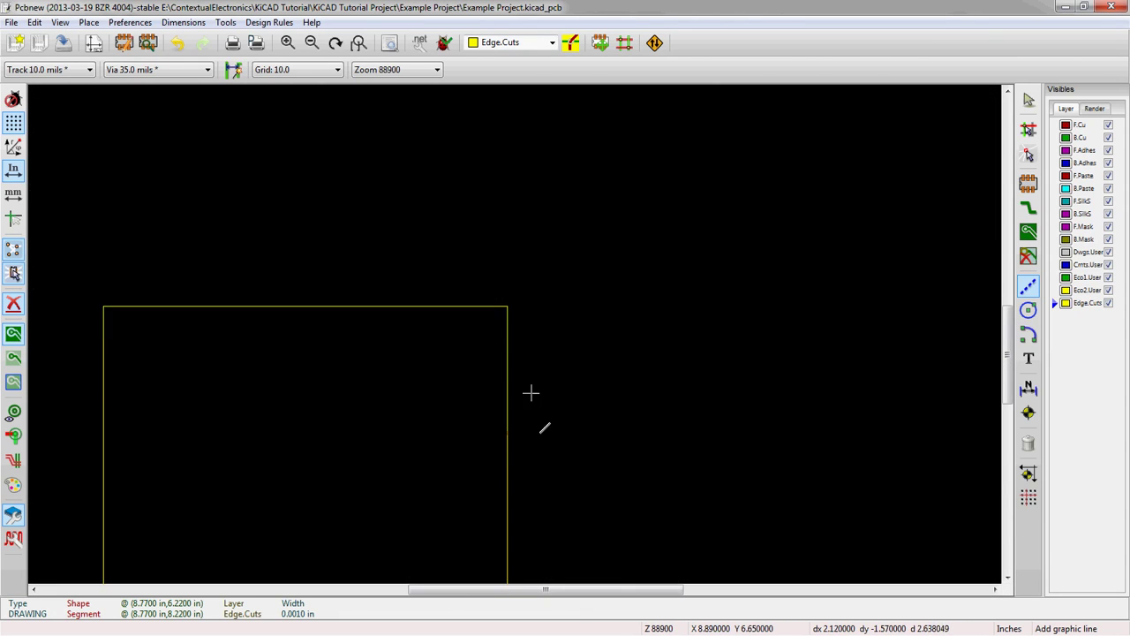
{"action": "scroll", "coordinate": [512, 345], "scroll_direction": "up", "scroll_amount": 3}
{"action": "scroll", "coordinate": [513, 329], "scroll_direction": "up", "scroll_amount": 3}
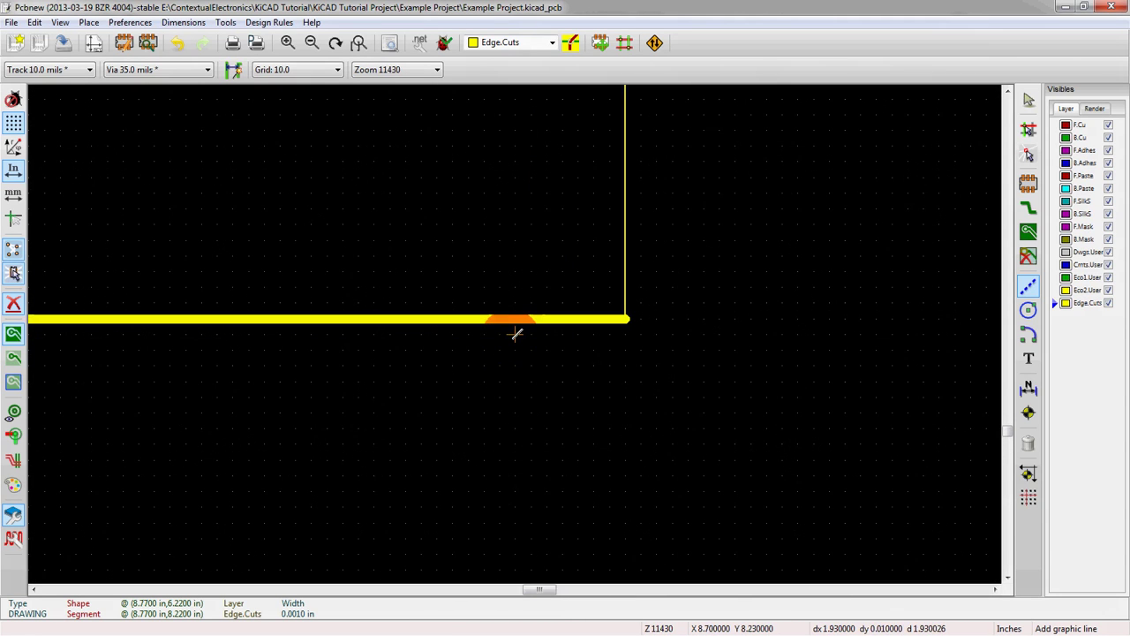
{"action": "double_click", "coordinate": [515, 318]}
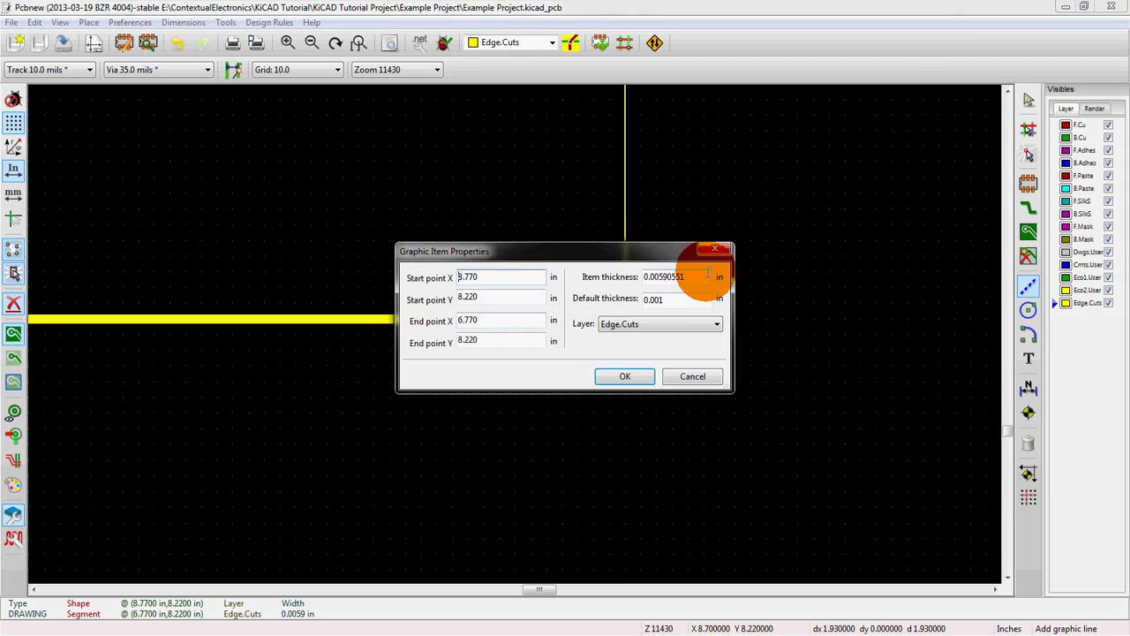
{"action": "left_click_drag", "start_coordinate": [688, 276], "coordinate": [665, 275]}
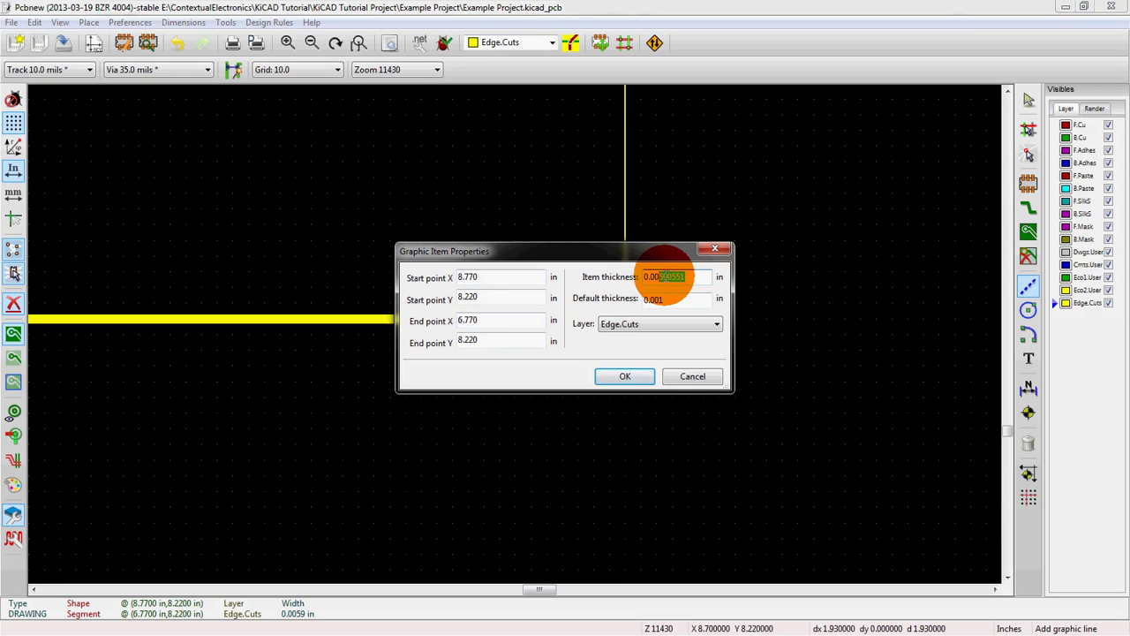
{"action": "type", "text": "1"}
{"action": "key", "text": "Return"}
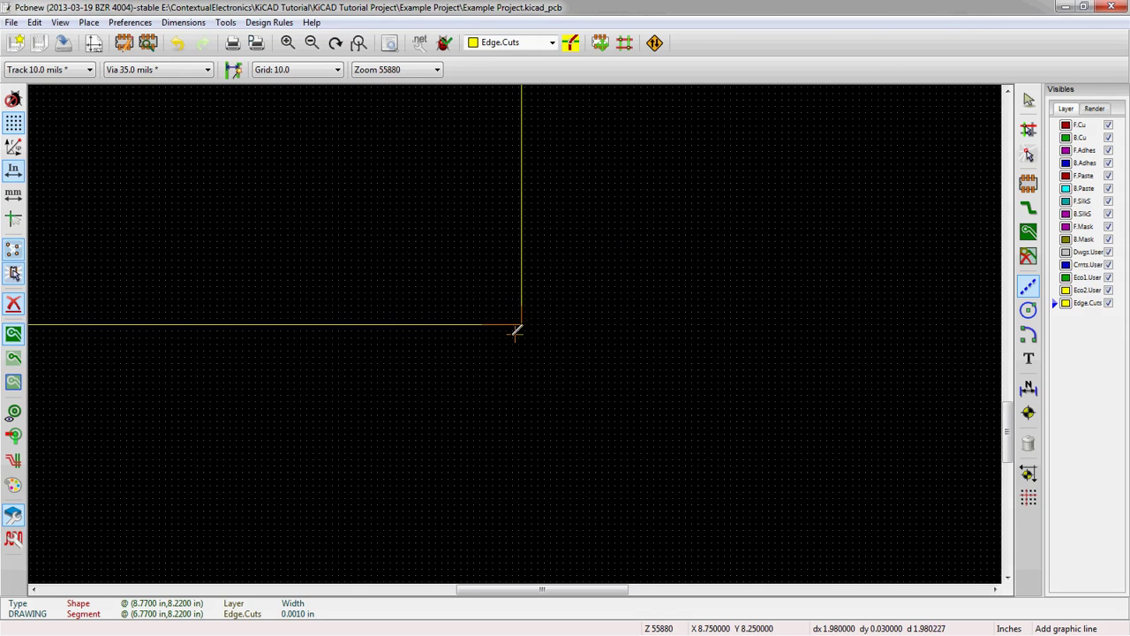
Zoom out to view the whole thin square outline.
{"action": "scroll", "coordinate": [518, 323], "scroll_direction": "down", "scroll_amount": 3}
{"action": "scroll", "coordinate": [603, 415], "scroll_direction": "up", "scroll_amount": 1}
{"action": "scroll", "coordinate": [603, 415], "scroll_direction": "up", "scroll_amount": 1}
{"action": "scroll", "coordinate": [517, 323], "scroll_direction": "up", "scroll_amount": 1}
{"action": "scroll", "coordinate": [517, 326], "scroll_direction": "down", "scroll_amount": 2}
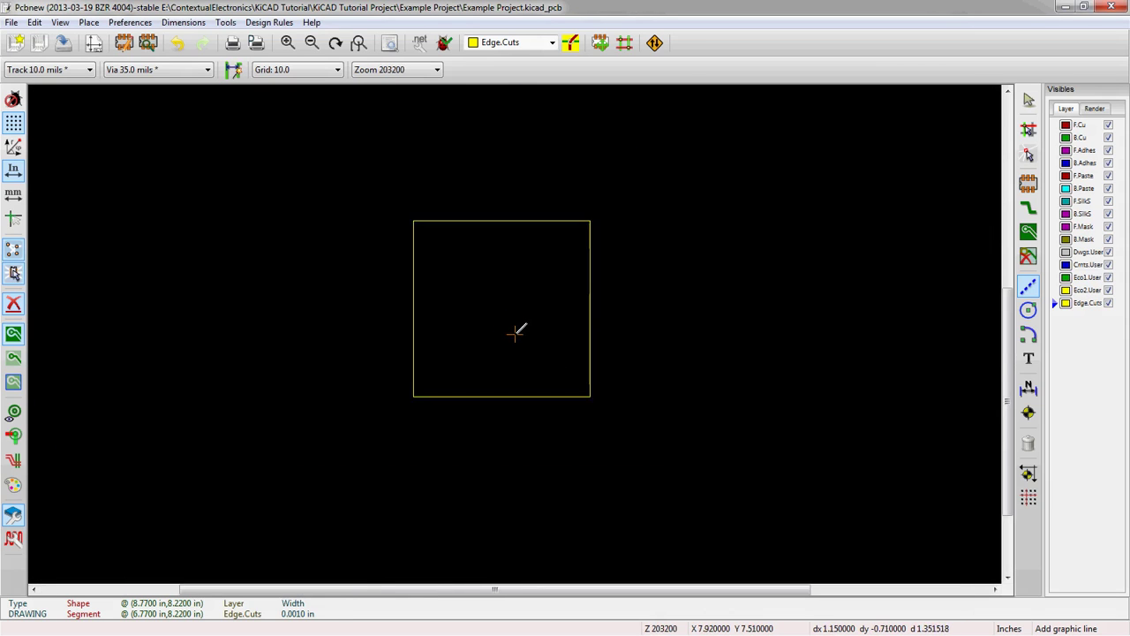
{"action": "scroll", "coordinate": [517, 330], "scroll_direction": "up", "scroll_amount": 1}
{"action": "scroll", "coordinate": [517, 331], "scroll_direction": "up", "scroll_amount": 1}
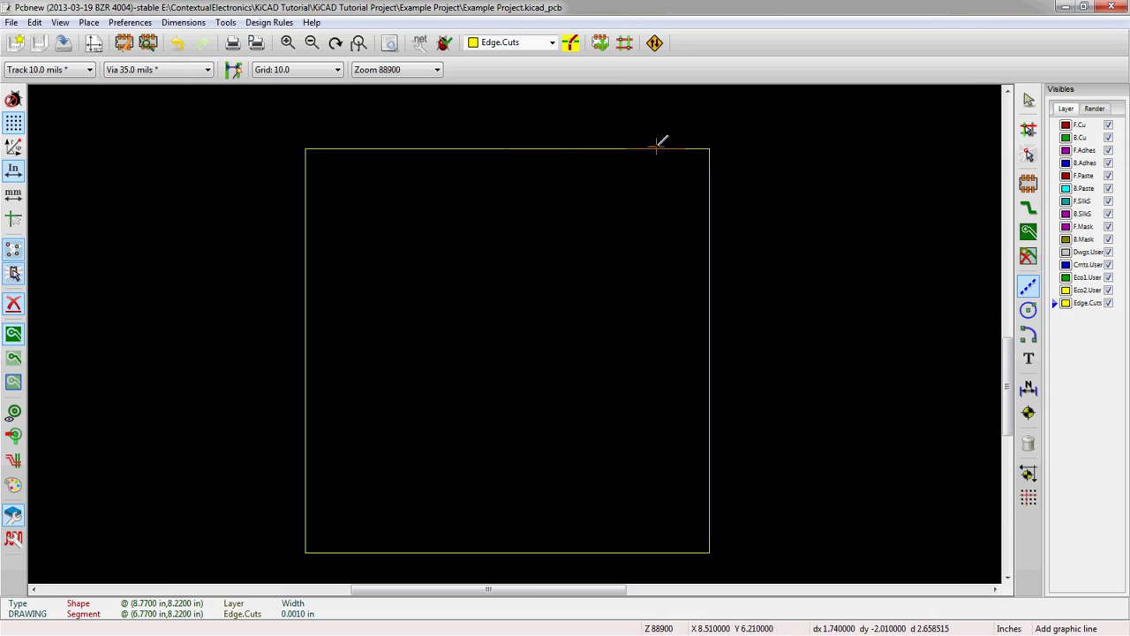
{"action": "scroll", "coordinate": [657, 146], "scroll_direction": "up", "scroll_amount": 2}
Draw a diagonal Edge.Cuts chamfer line from the top edge to the right edge, about 0.3 in from the corner.
{"action": "left_click", "coordinate": [483, 335]}
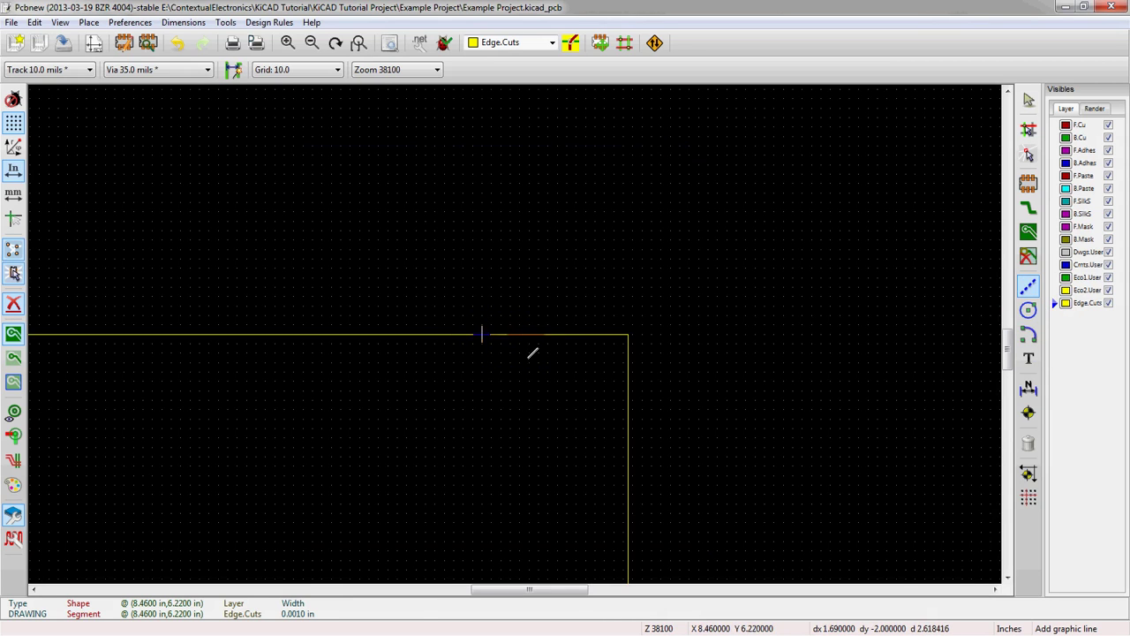
{"action": "double_click", "coordinate": [628, 477]}
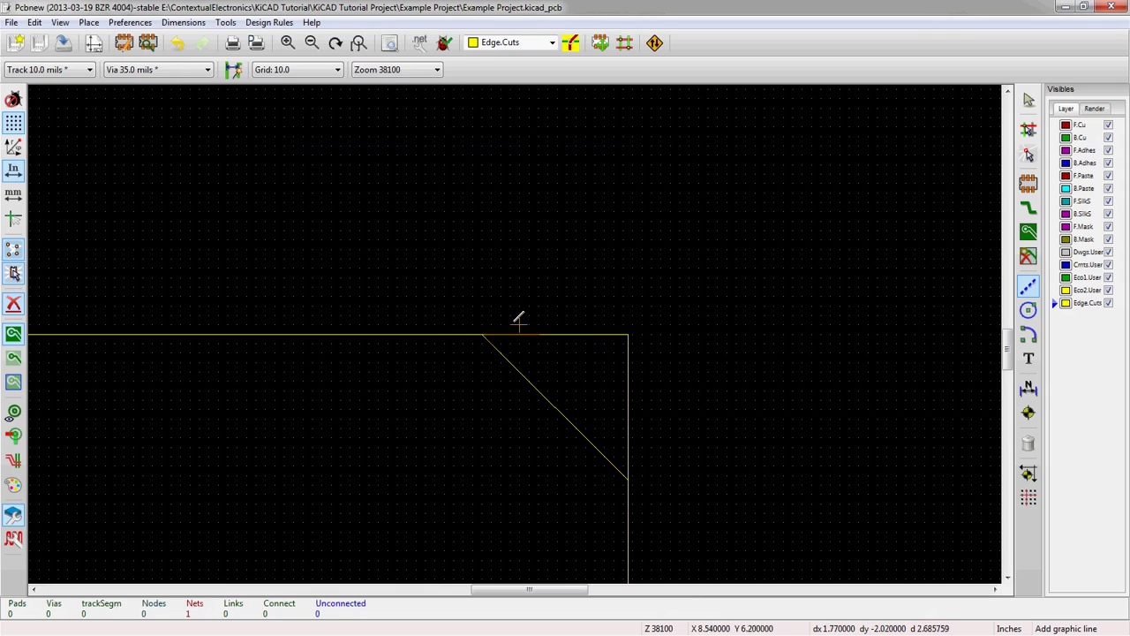
{"action": "scroll", "coordinate": [461, 356], "scroll_direction": "down", "scroll_amount": 2}
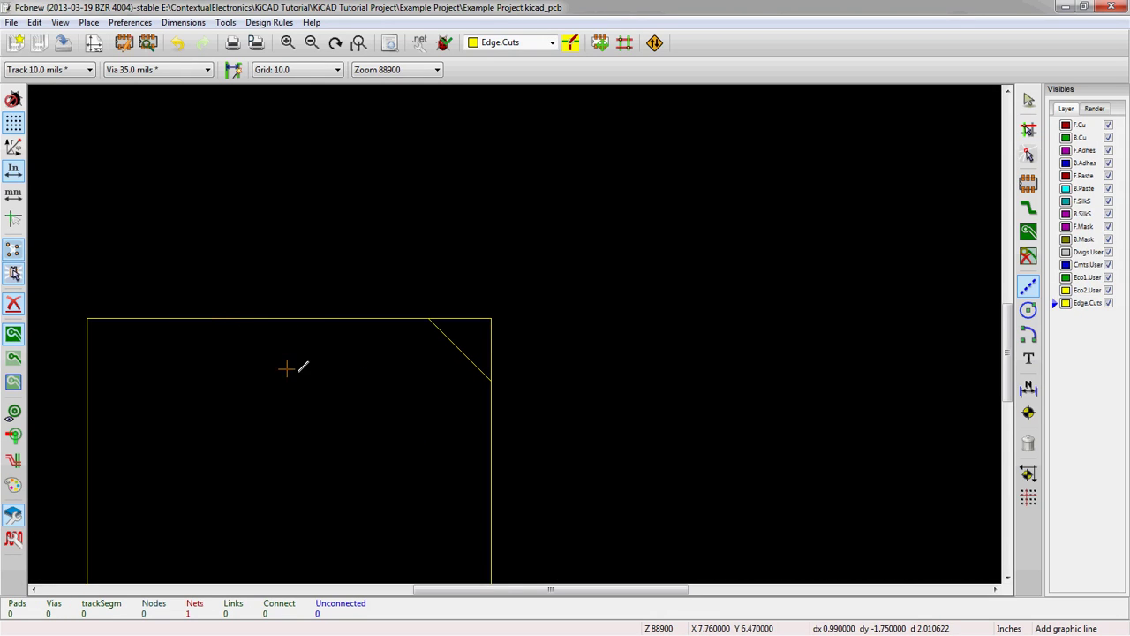
{"action": "scroll", "coordinate": [297, 368], "scroll_direction": "down", "scroll_amount": 1}
{"action": "scroll", "coordinate": [513, 325], "scroll_direction": "up", "scroll_amount": 2}
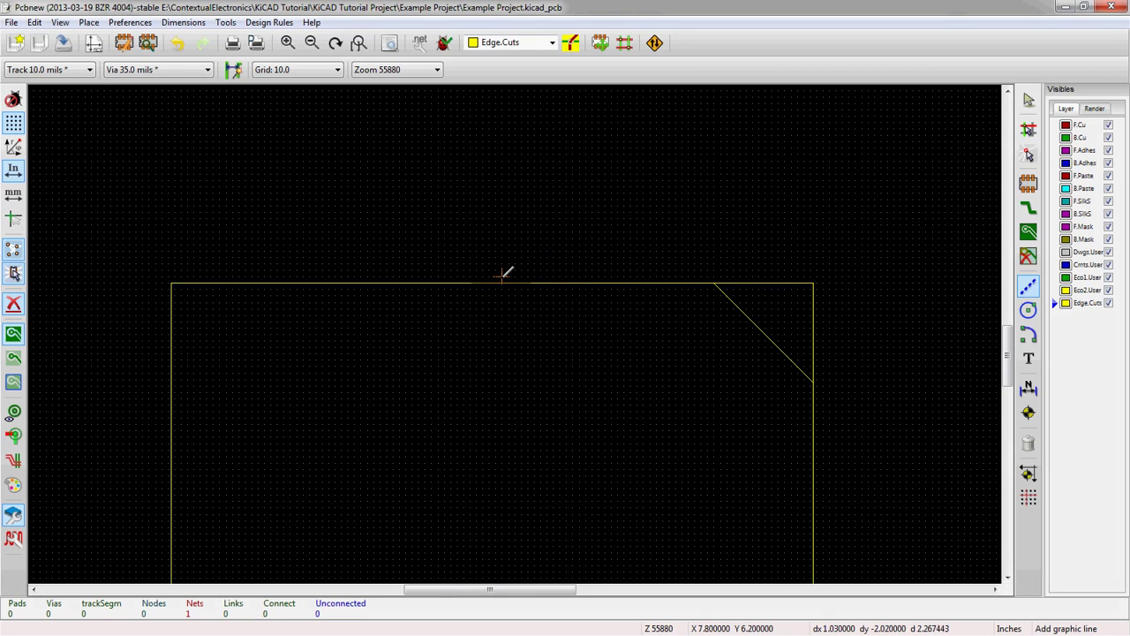
{"action": "scroll", "coordinate": [504, 270], "scroll_direction": "up", "scroll_amount": 1}
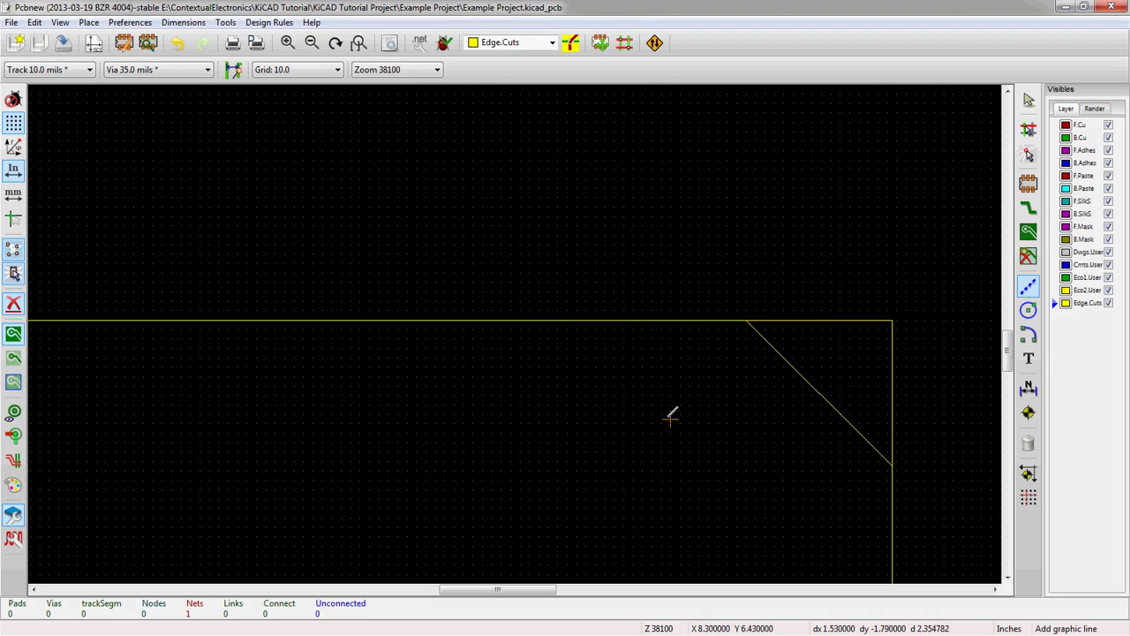
Draw the three-sided notch down from the top edge and back up, then exit the line tool.
{"action": "left_click", "coordinate": [526, 319]}
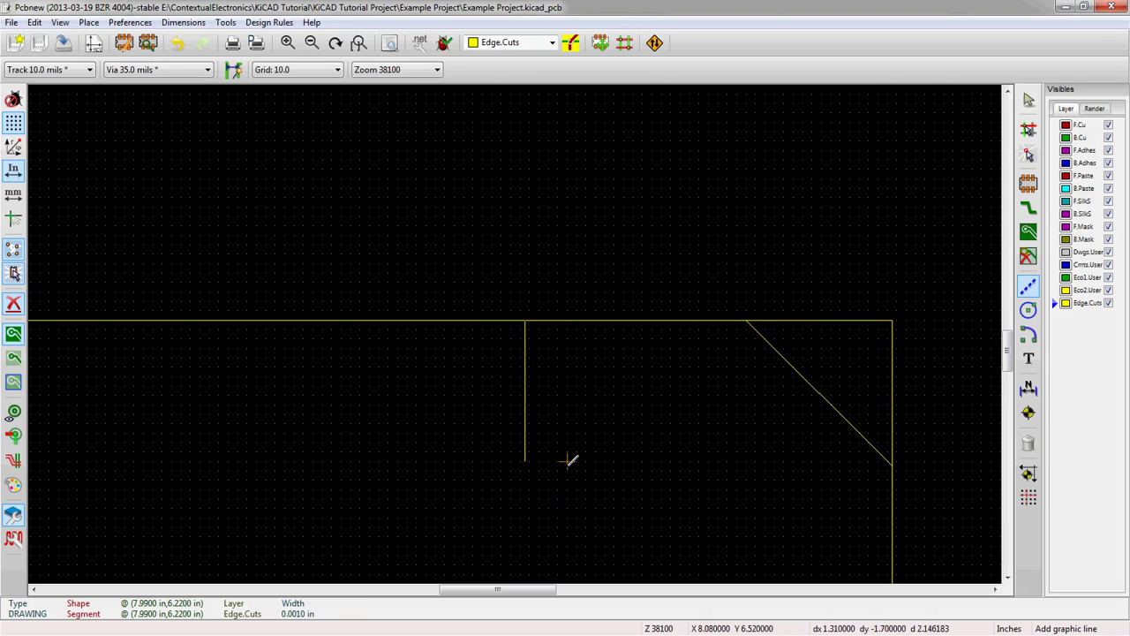
{"action": "left_click", "coordinate": [566, 481]}
{"action": "left_click", "coordinate": [647, 478]}
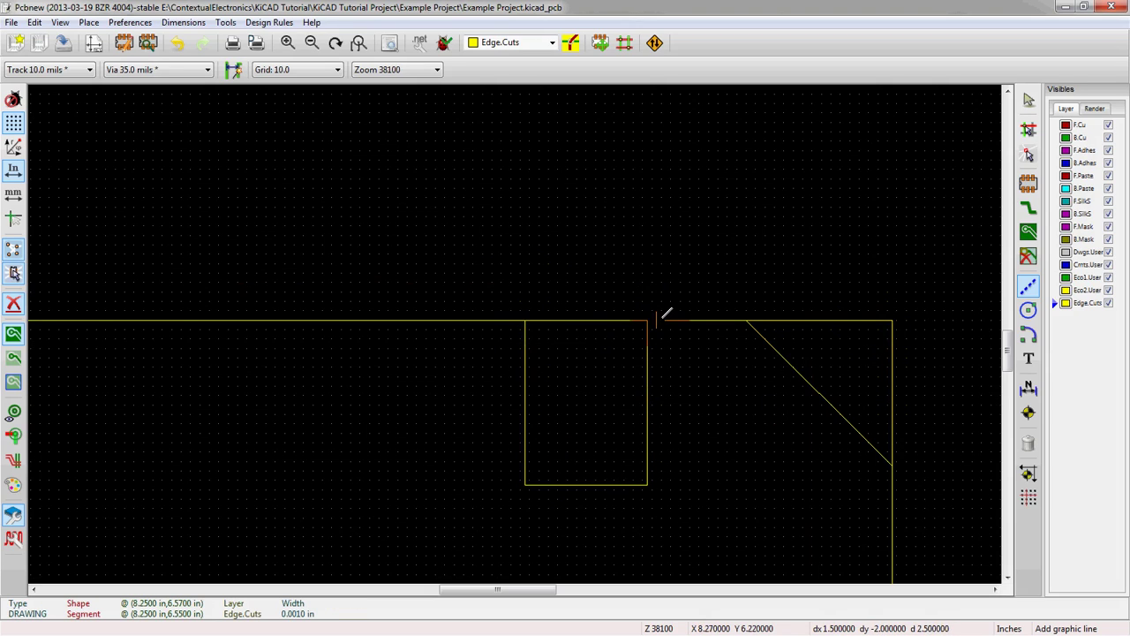
{"action": "double_click", "coordinate": [660, 314]}
{"action": "scroll", "coordinate": [636, 348], "scroll_direction": "up", "scroll_amount": 1}
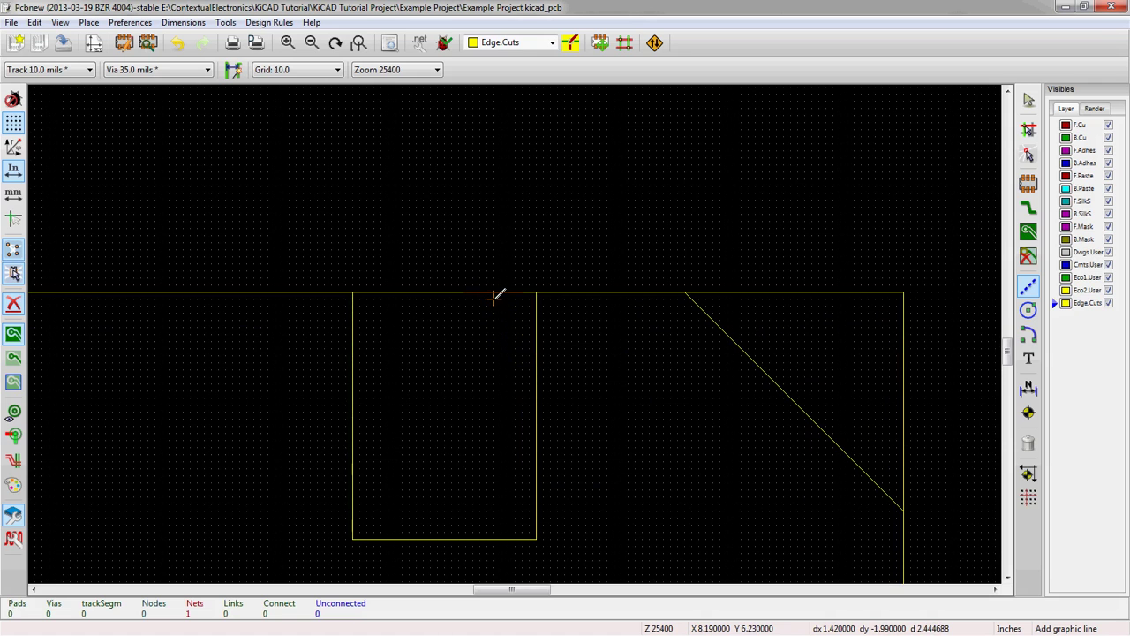
{"action": "key", "text": "Escape"}
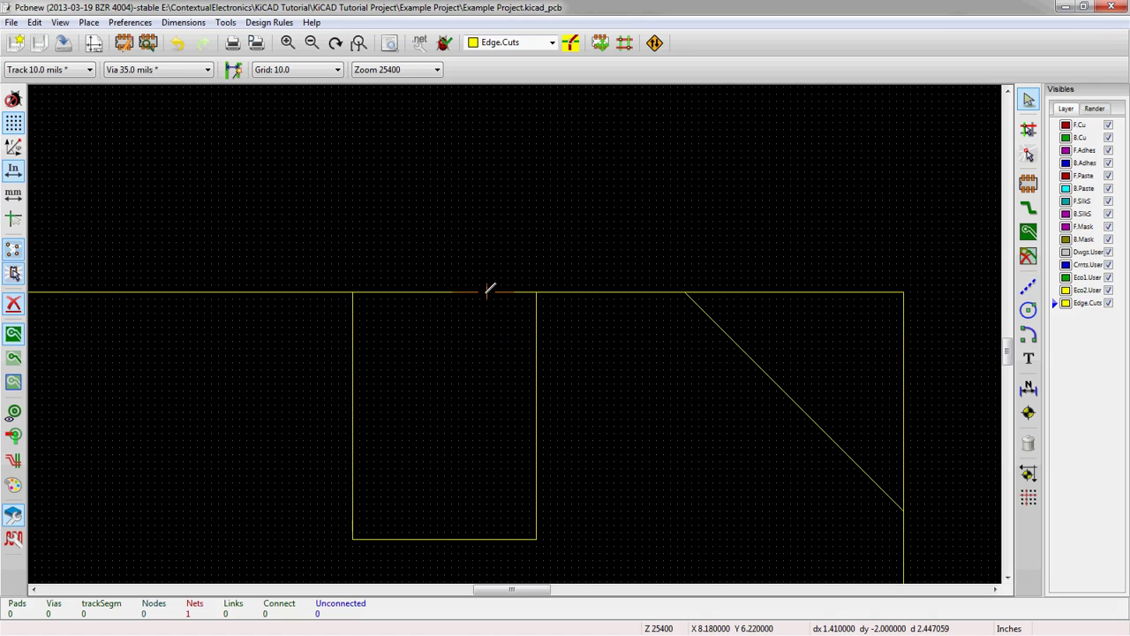
{"action": "scroll", "coordinate": [482, 297], "scroll_direction": "down", "scroll_amount": 2}
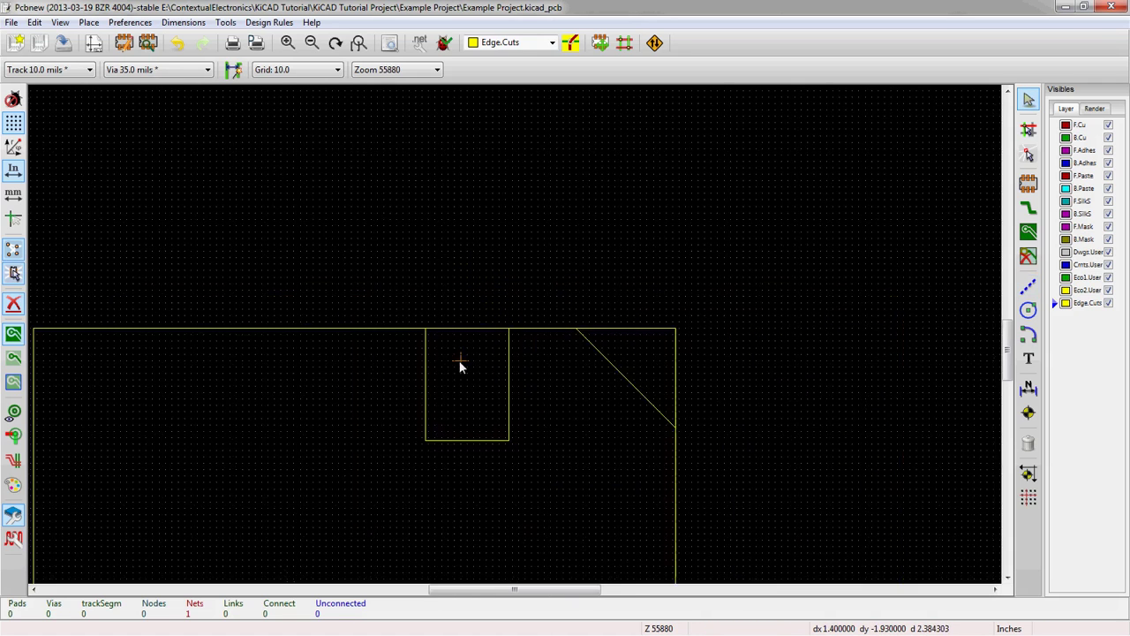
{"action": "scroll", "coordinate": [485, 344], "scroll_direction": "left", "scroll_amount": 3, "text": "ctrl"}
{"action": "scroll", "coordinate": [514, 330], "scroll_direction": "up", "scroll_amount": 1}
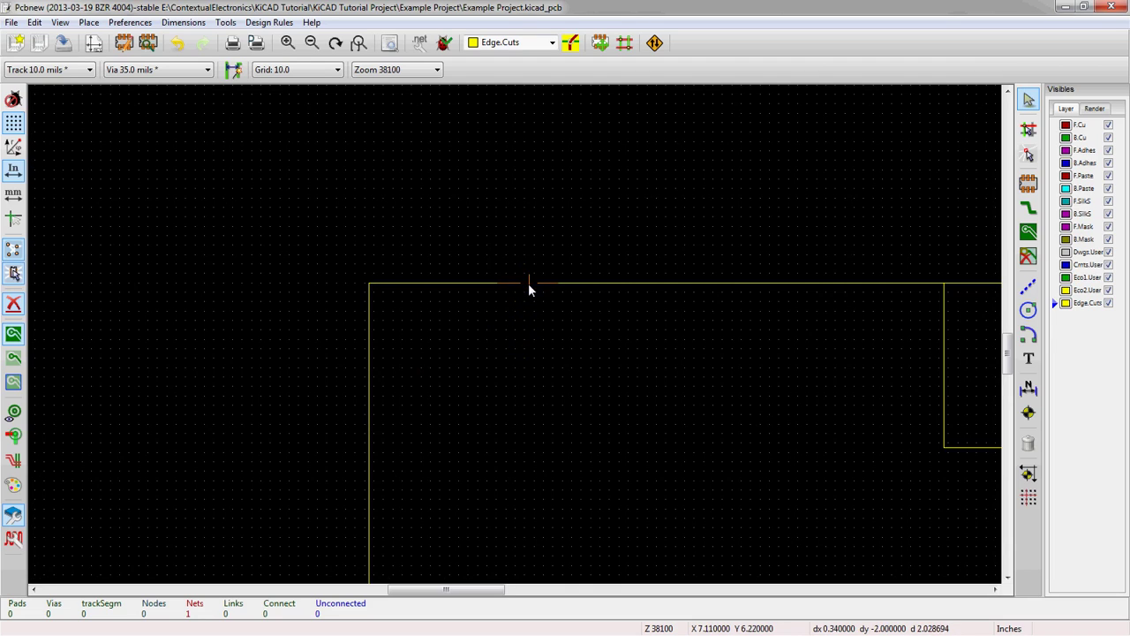
Delete the board's original straight top Edge.Cuts line.
{"action": "right_click", "coordinate": [409, 284]}
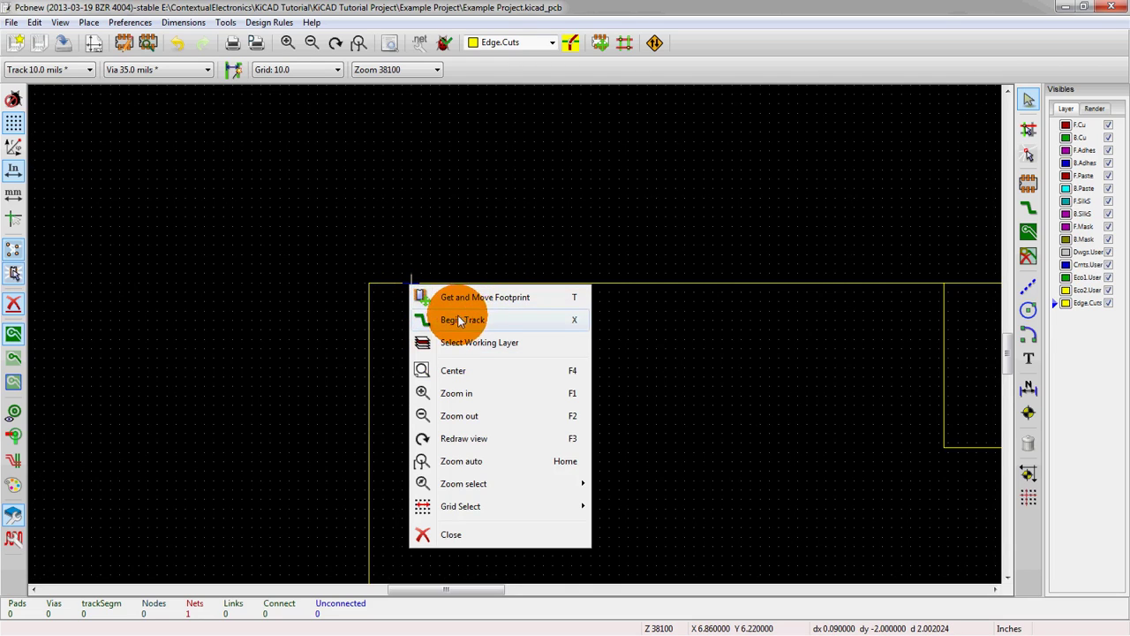
{"action": "left_click", "coordinate": [461, 319]}
{"action": "key", "text": "Delete"}
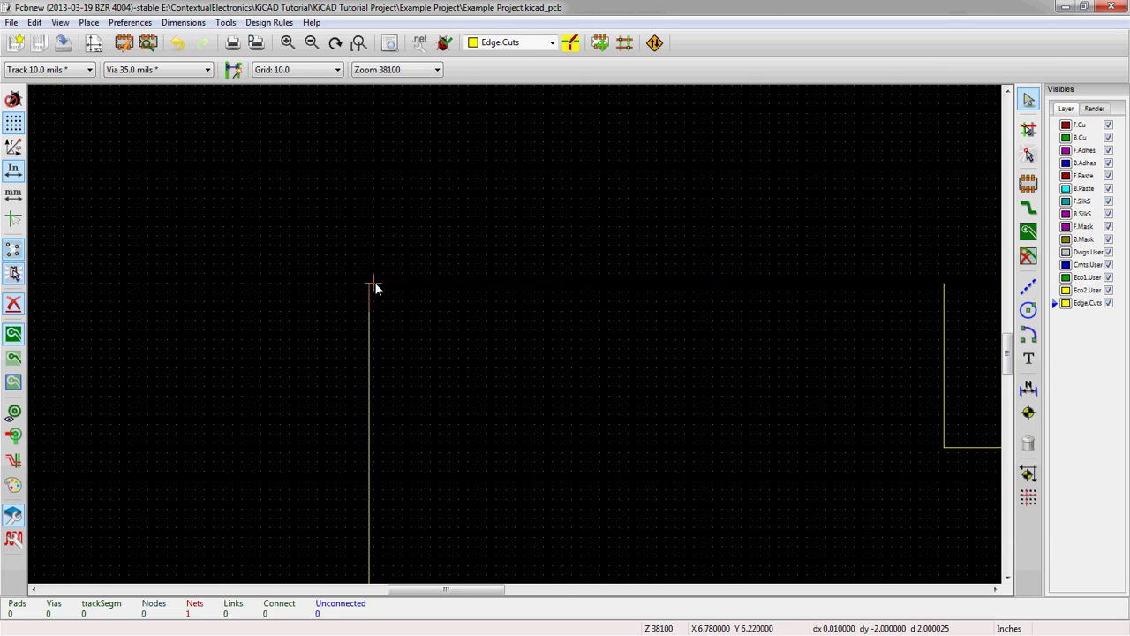
{"action": "scroll", "coordinate": [369, 283], "scroll_direction": "down", "scroll_amount": 1}
{"action": "scroll", "coordinate": [574, 345], "scroll_direction": "right", "scroll_amount": 2, "text": "ctrl"}
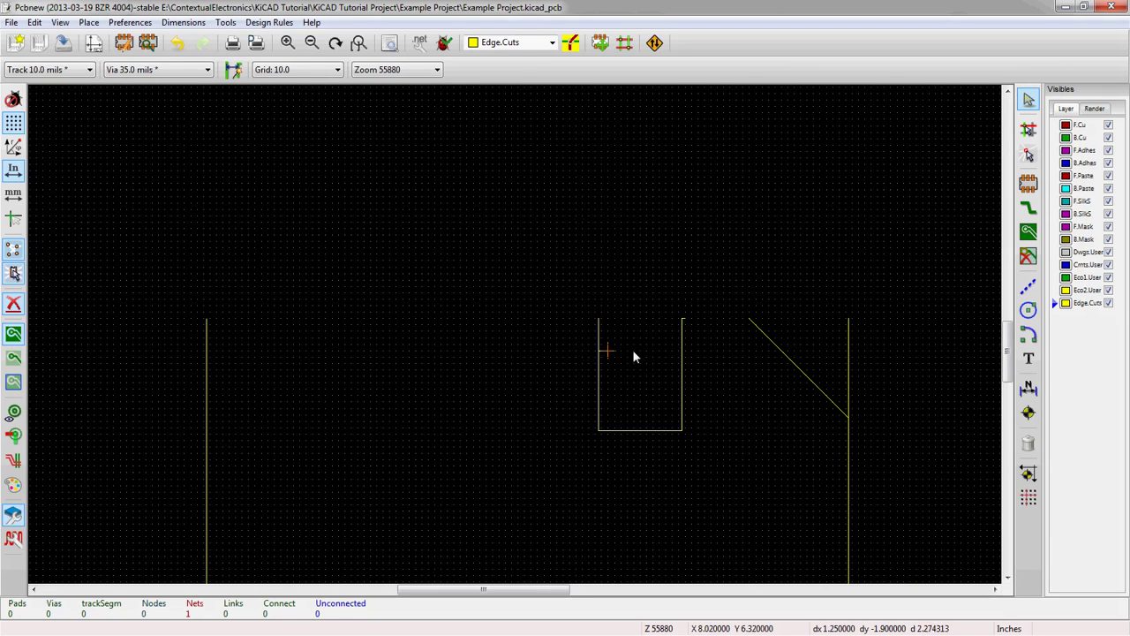
Draw a new top edge graphic line from the notch to the top-left corner.
{"action": "left_click", "coordinate": [1027, 285]}
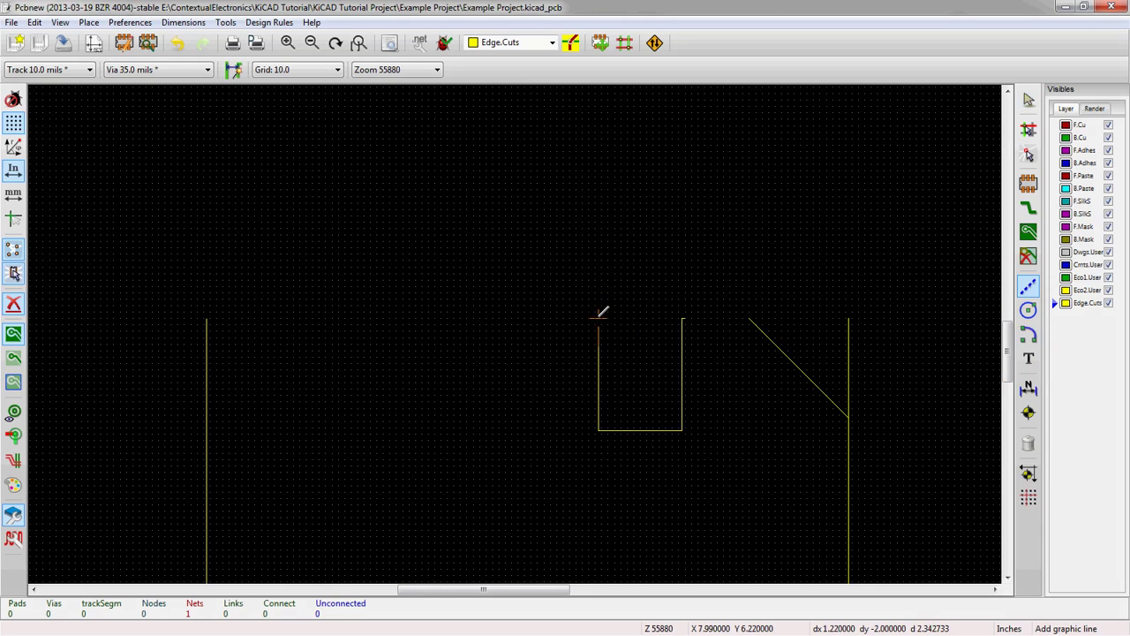
{"action": "left_click", "coordinate": [600, 316]}
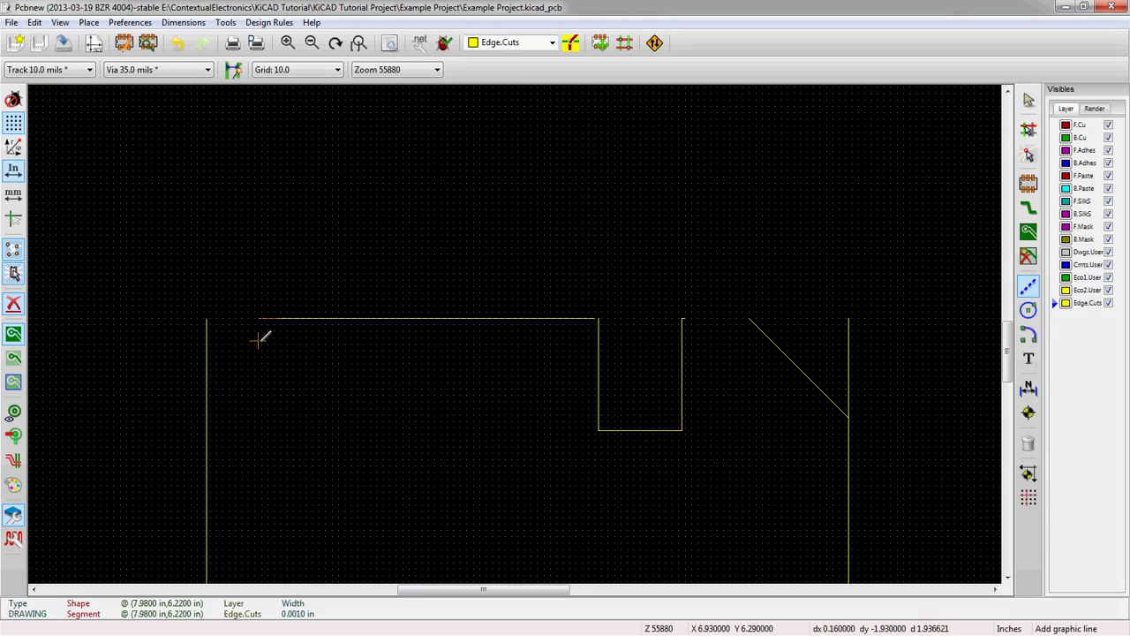
{"action": "double_click", "coordinate": [209, 316]}
{"action": "scroll", "coordinate": [529, 325], "scroll_direction": "up", "scroll_amount": 2}
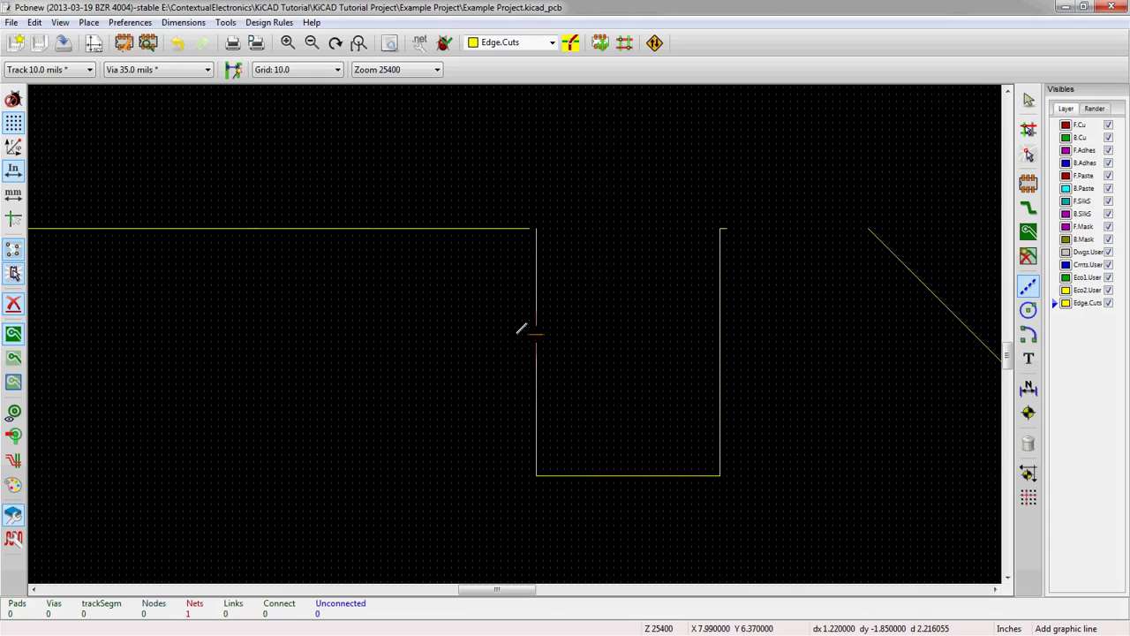
{"action": "scroll", "coordinate": [522, 324], "scroll_direction": "up", "scroll_amount": 1}
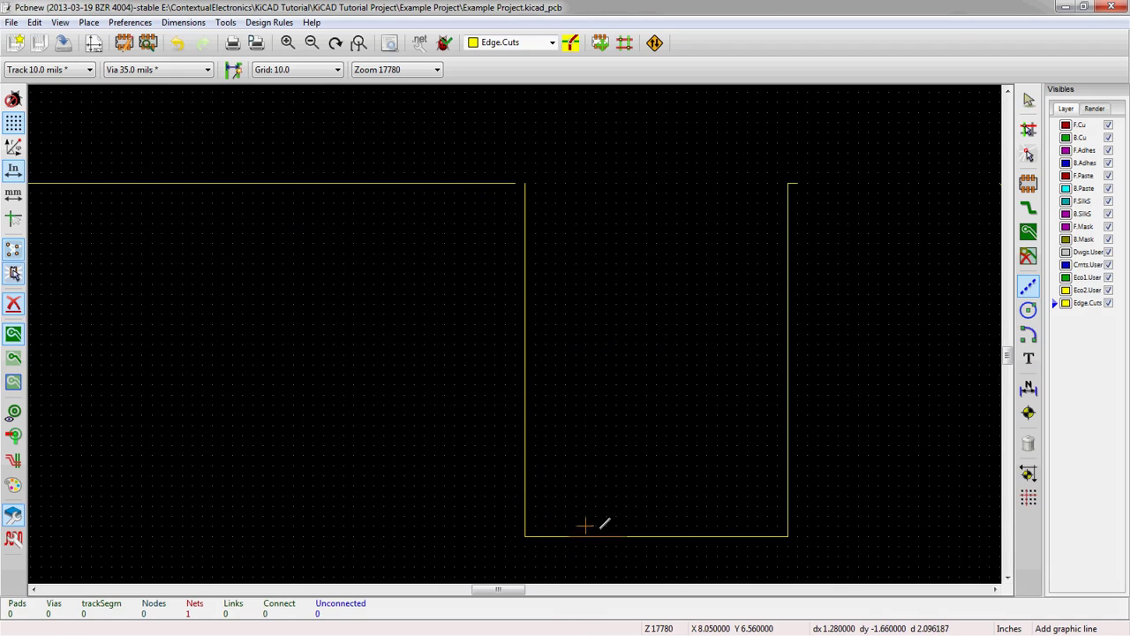
{"action": "scroll", "coordinate": [751, 486], "scroll_direction": "down", "scroll_amount": 2}
{"action": "scroll", "coordinate": [505, 263], "scroll_direction": "up", "scroll_amount": 2}
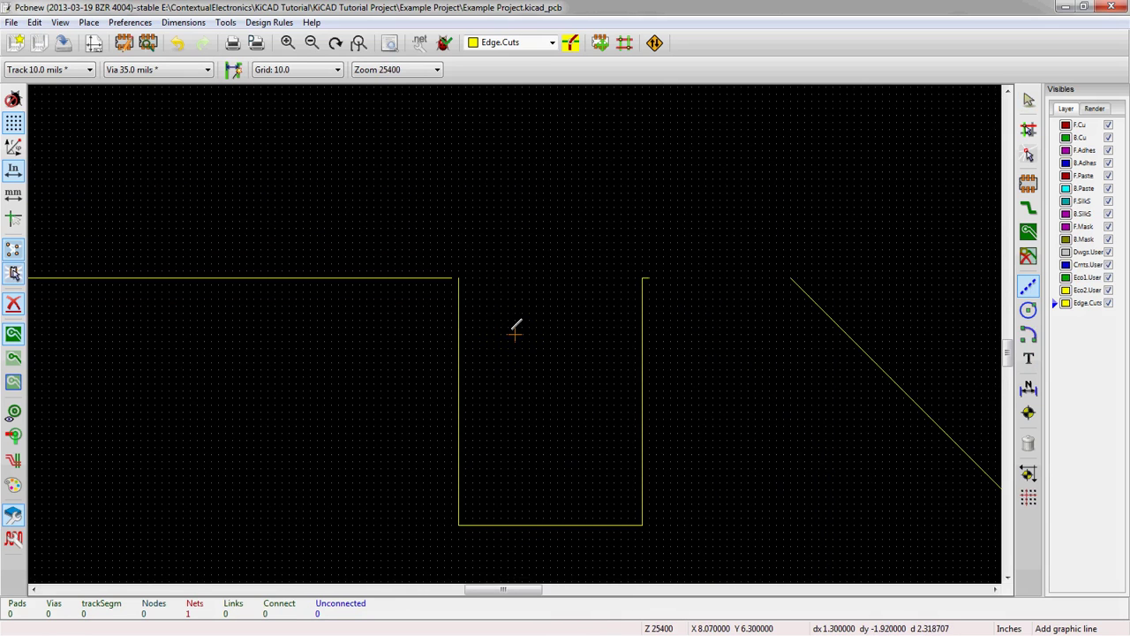
{"action": "scroll", "coordinate": [468, 292], "scroll_direction": "up", "scroll_amount": 3}
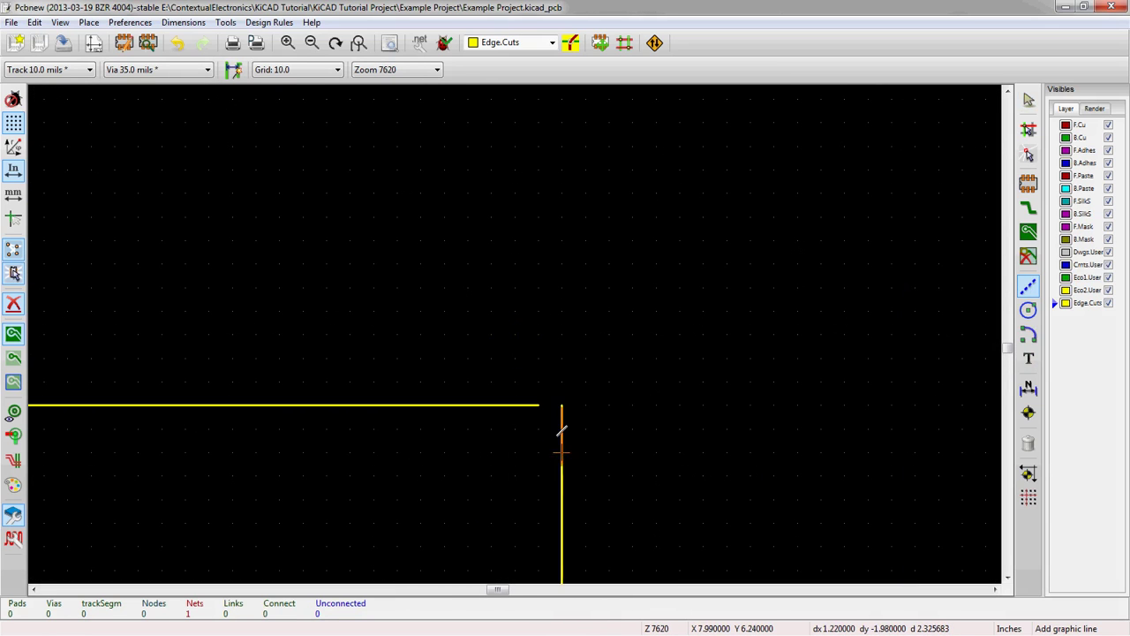
Add a short line bridging the gap between the new top edge and the notch.
{"action": "left_click", "coordinate": [538, 405]}
{"action": "double_click", "coordinate": [563, 406]}
{"action": "scroll", "coordinate": [562, 405], "scroll_direction": "down", "scroll_amount": 1}
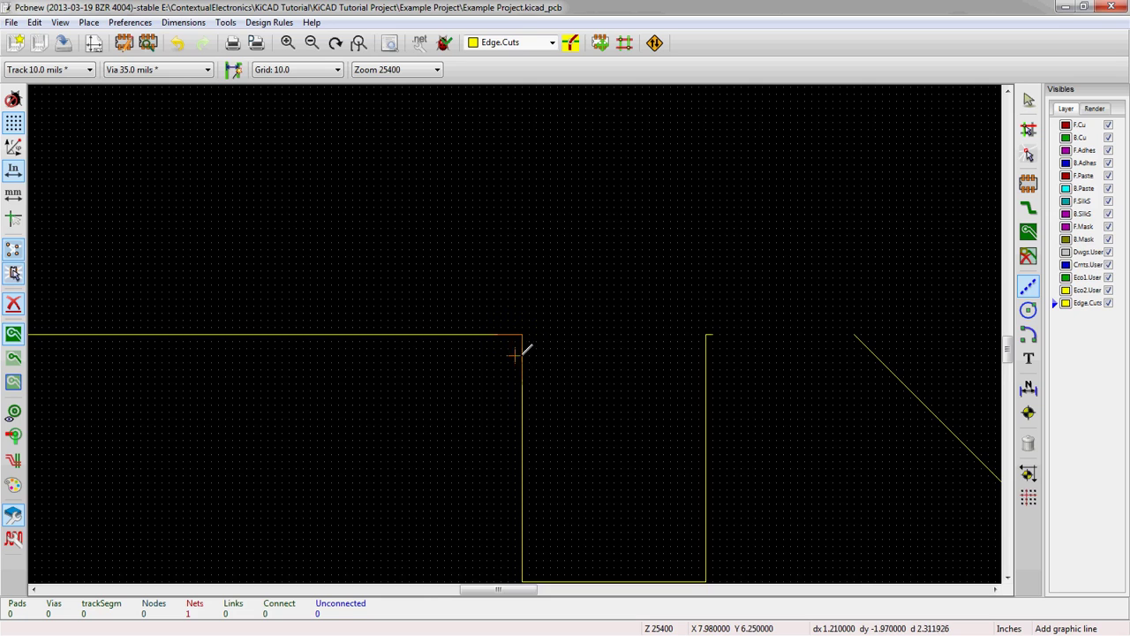
{"action": "scroll", "coordinate": [517, 340], "scroll_direction": "down", "scroll_amount": 1}
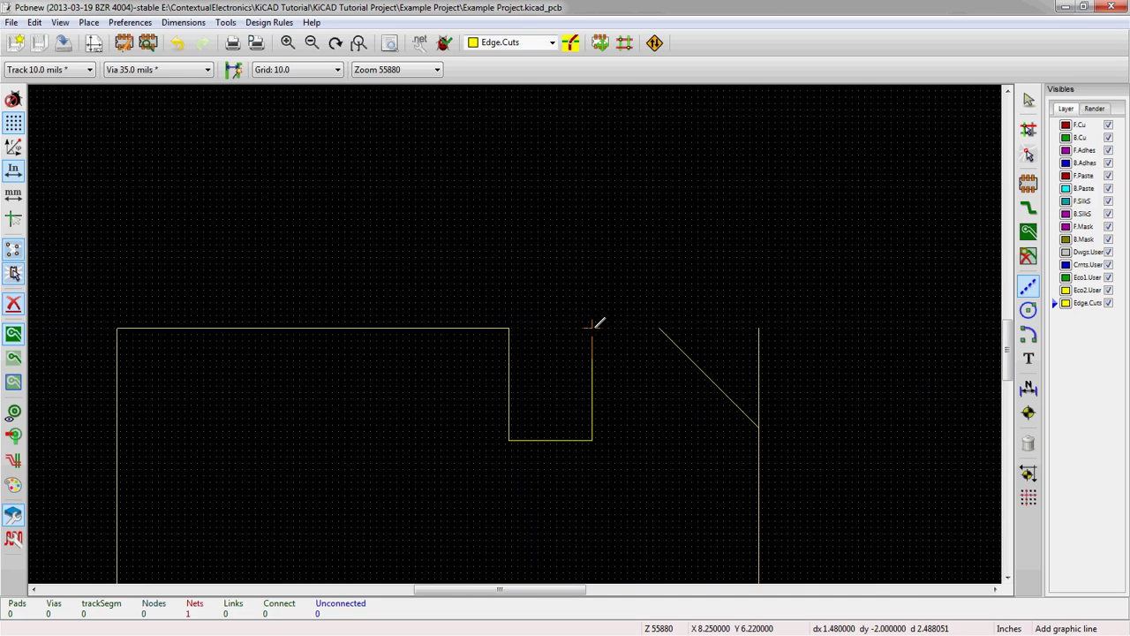
{"action": "scroll", "coordinate": [594, 324], "scroll_direction": "down", "scroll_amount": 1}
{"action": "key", "text": "Escape"}
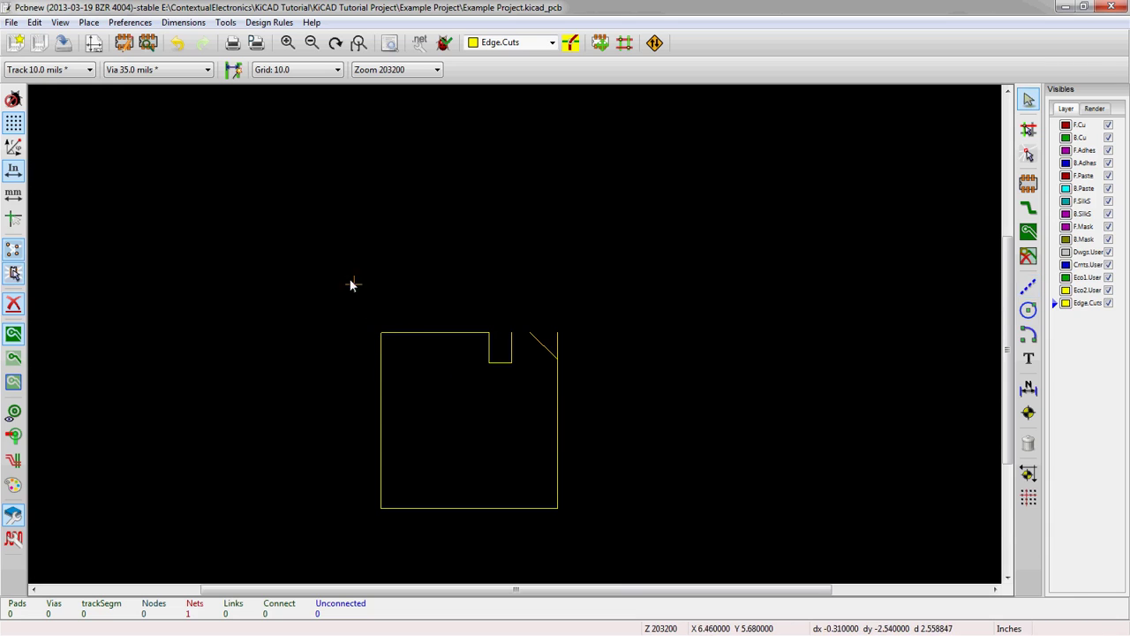
{"action": "left_click_drag", "start_coordinate": [327, 282], "coordinate": [663, 552]}
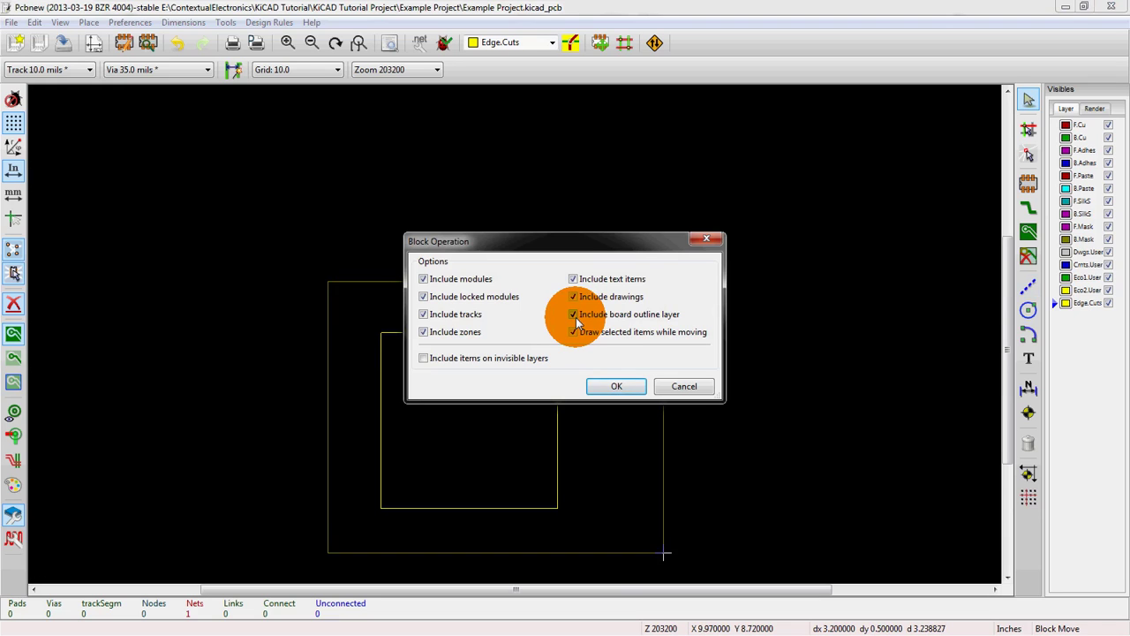
{"action": "key", "text": "Return"}
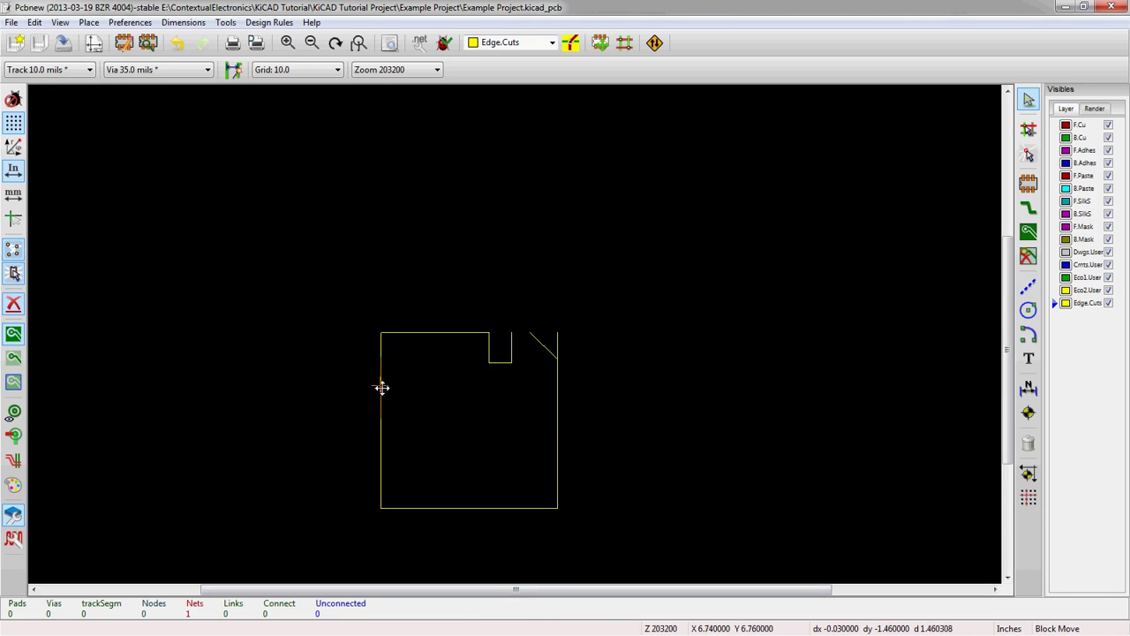
{"action": "left_click_drag", "start_coordinate": [333, 323], "coordinate": [468, 422]}
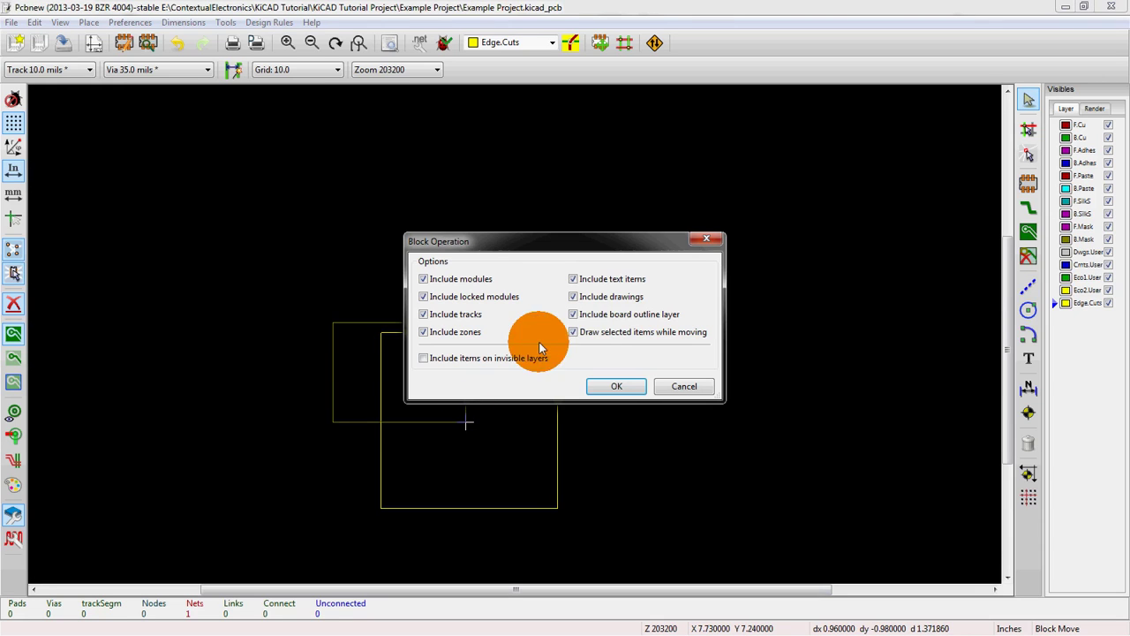
{"action": "left_click", "coordinate": [584, 319]}
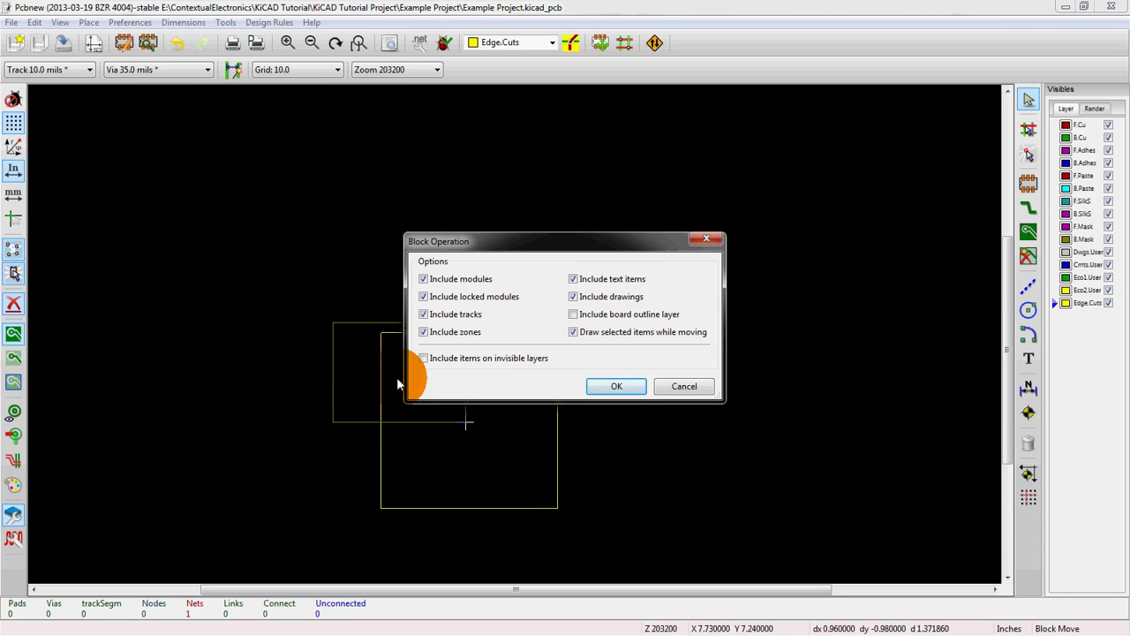
{"action": "left_click", "coordinate": [615, 388]}
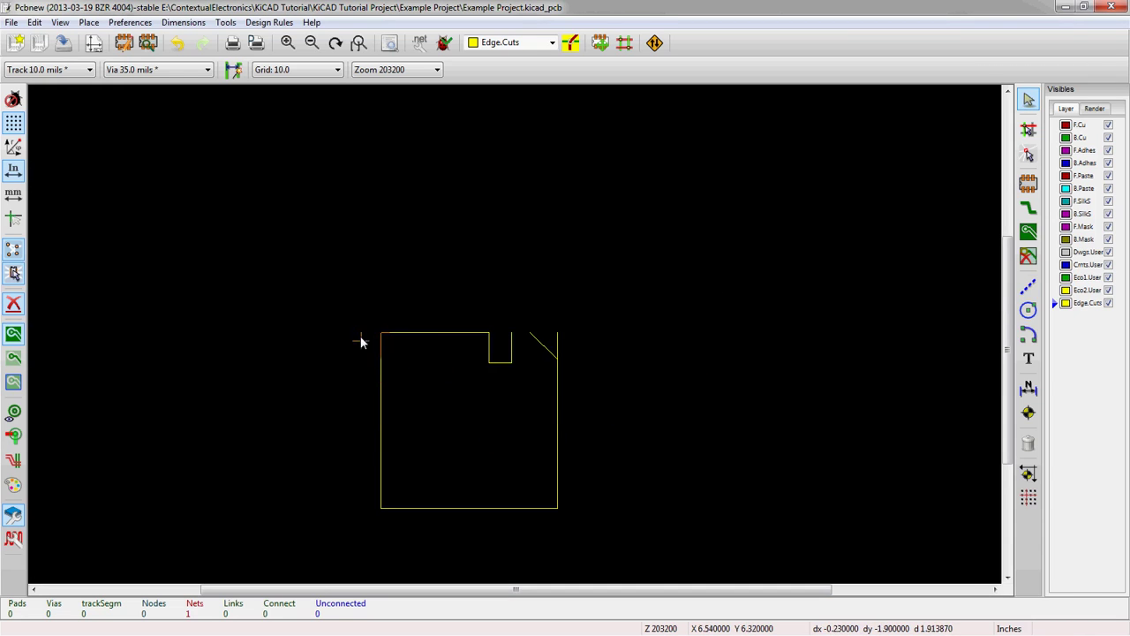
{"action": "left_click", "coordinate": [506, 457]}
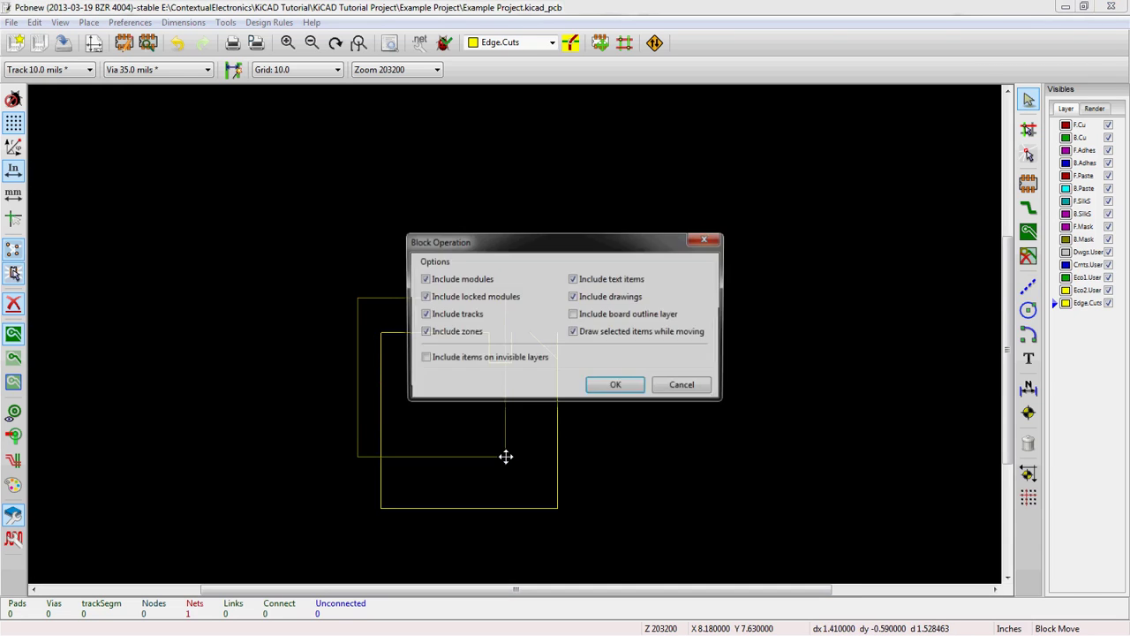
{"action": "left_click", "coordinate": [616, 387]}
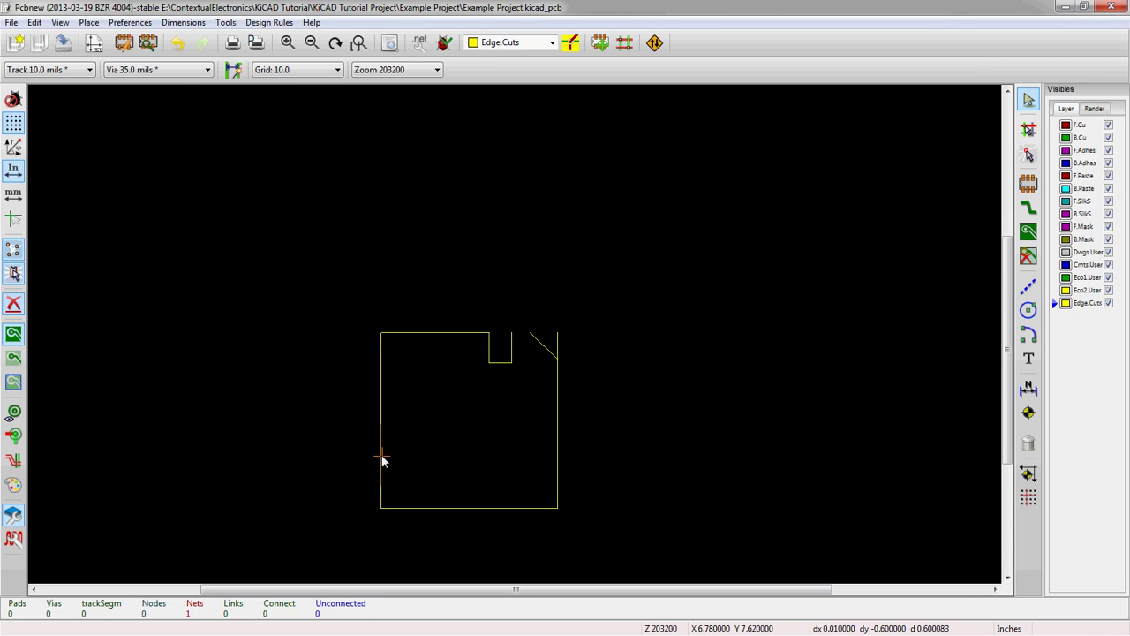
{"action": "scroll", "coordinate": [511, 339], "scroll_direction": "up", "scroll_amount": 2}
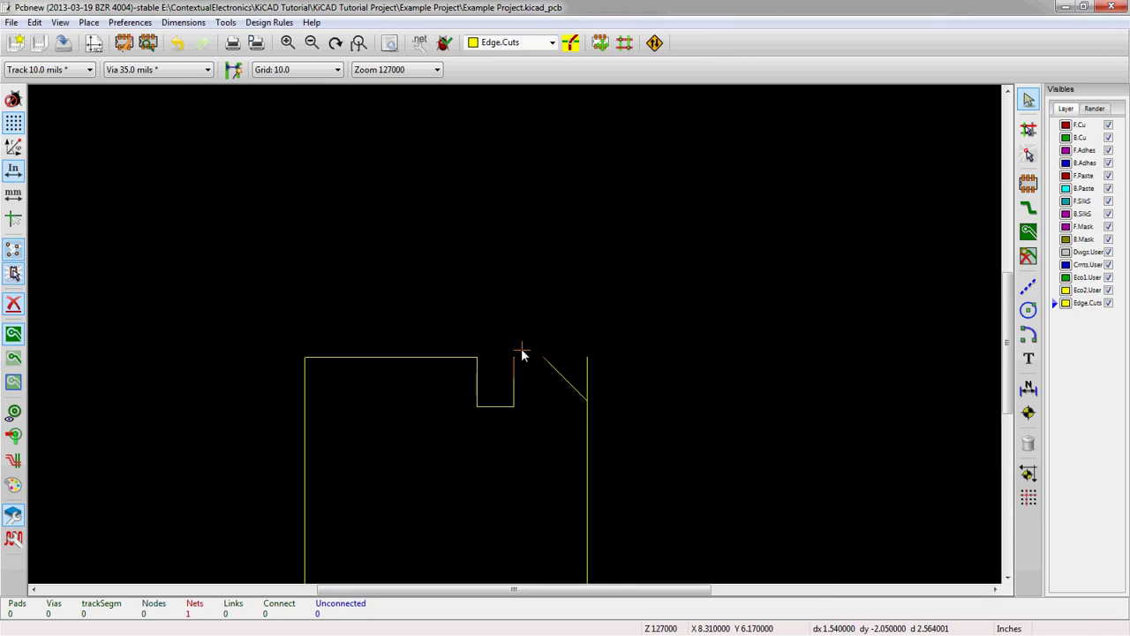
{"action": "scroll", "coordinate": [514, 341], "scroll_direction": "up", "scroll_amount": 2}
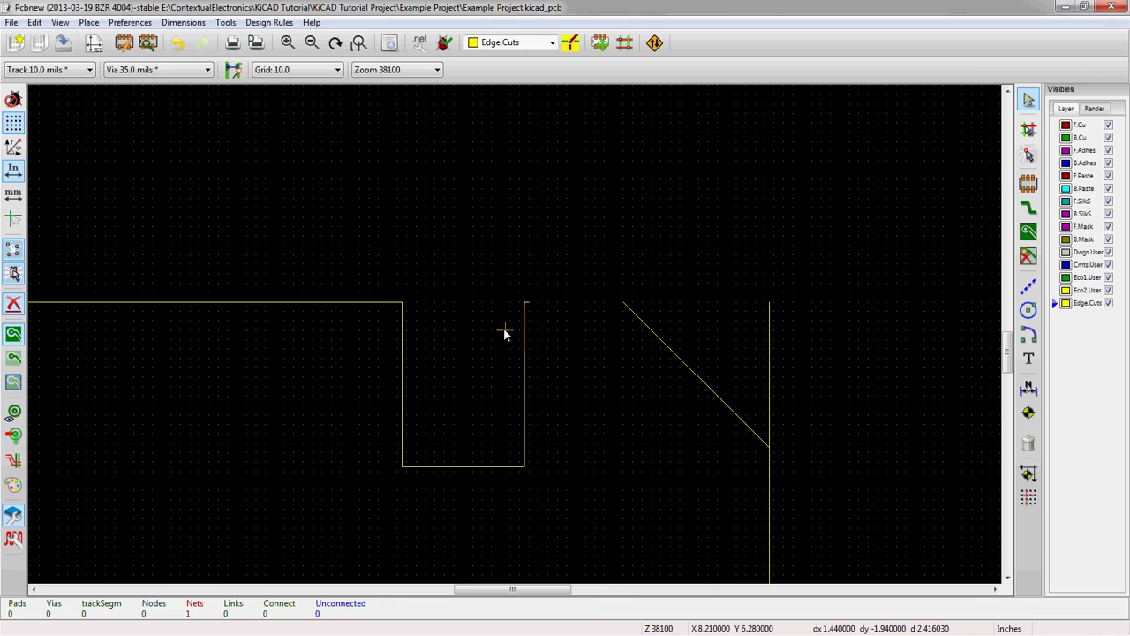